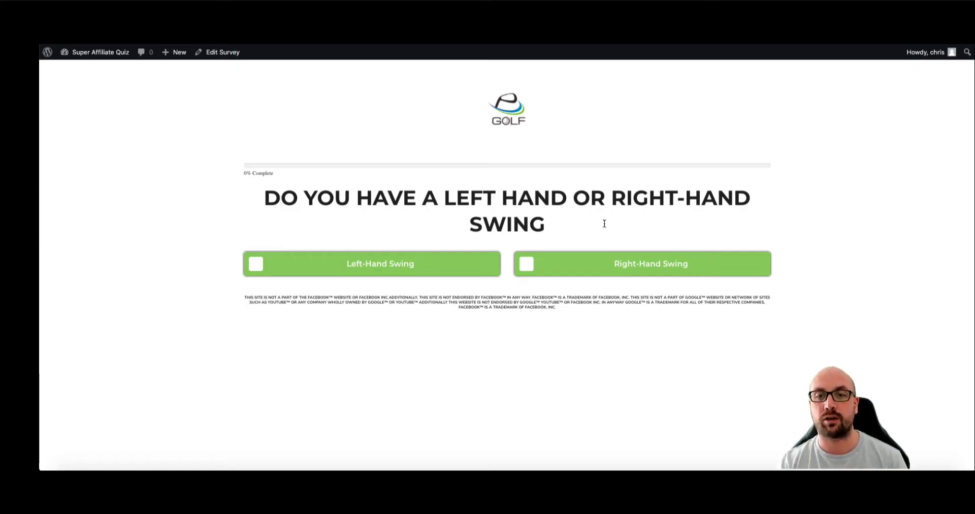
- Run the quiz answering Left-Hand, Slice, Driving and Yes, then close the email tips popup
click(424, 268)
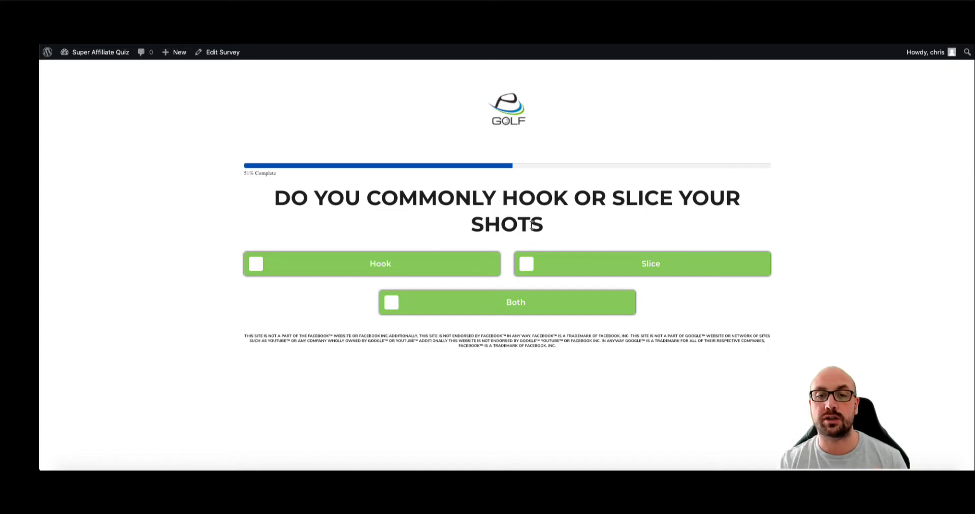
click(538, 268)
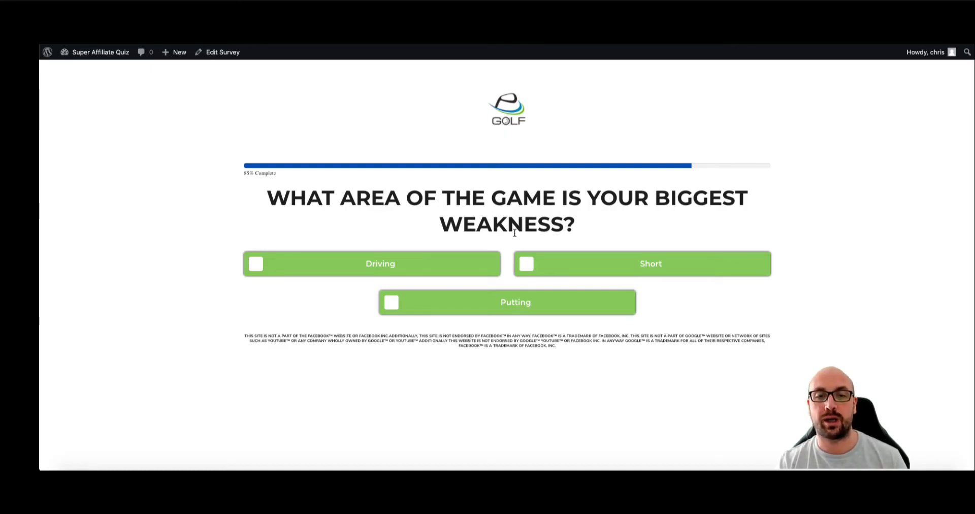
click(378, 268)
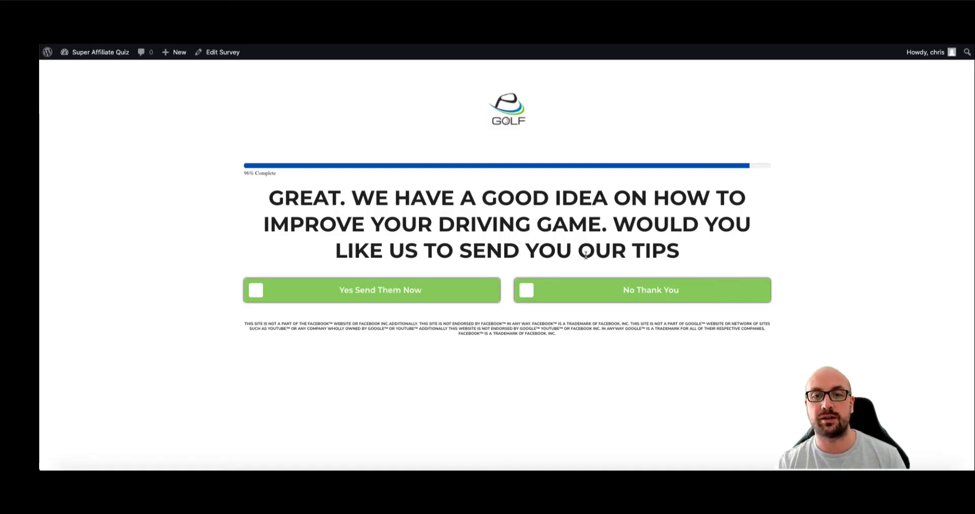
click(383, 293)
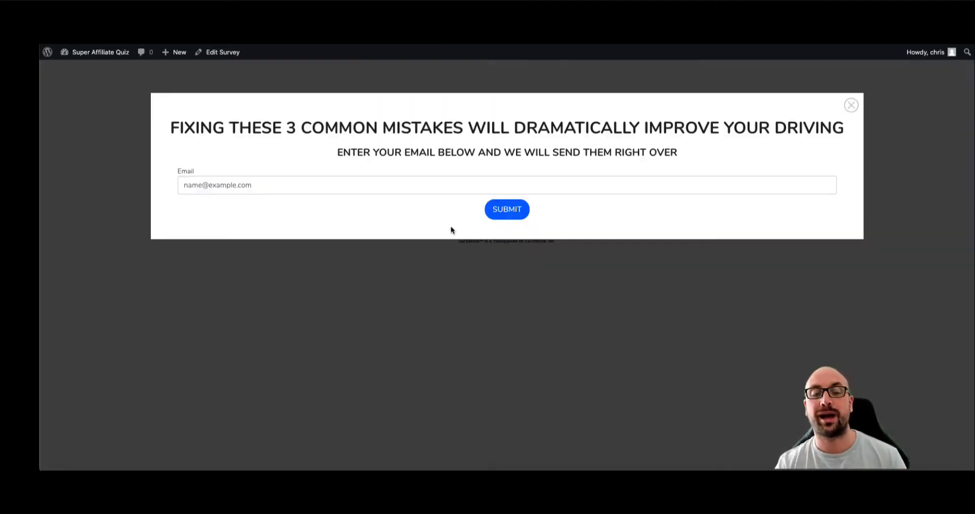
click(378, 181)
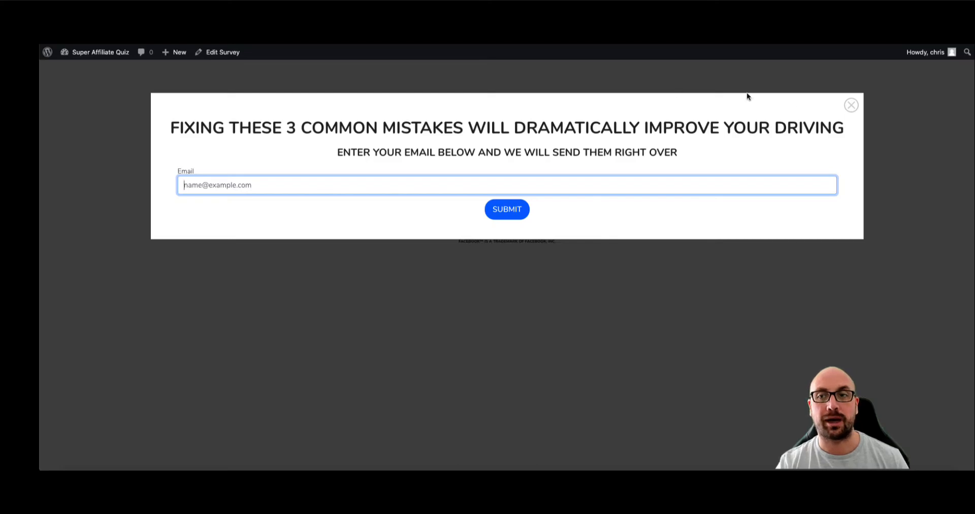
click(852, 107)
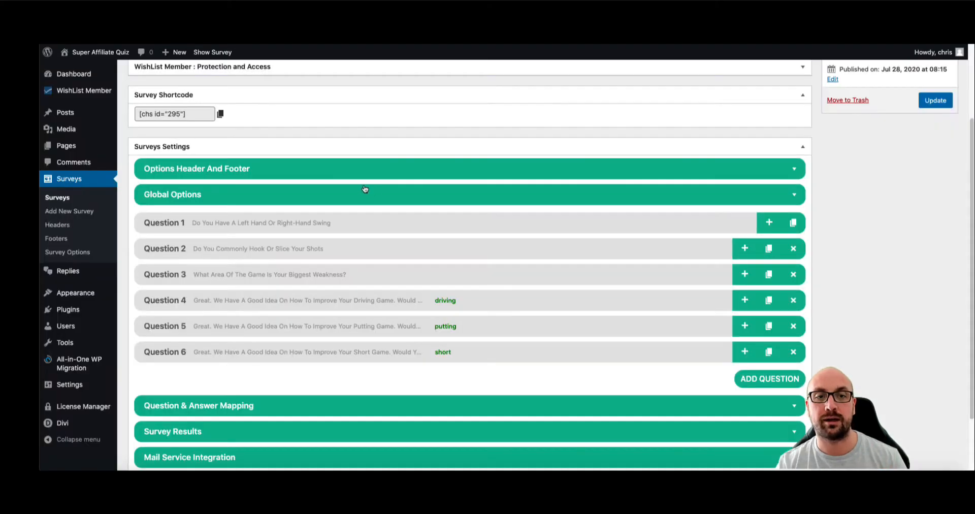
- Switch off Hide Restart Test Button in Global Options and update the survey
click(342, 195)
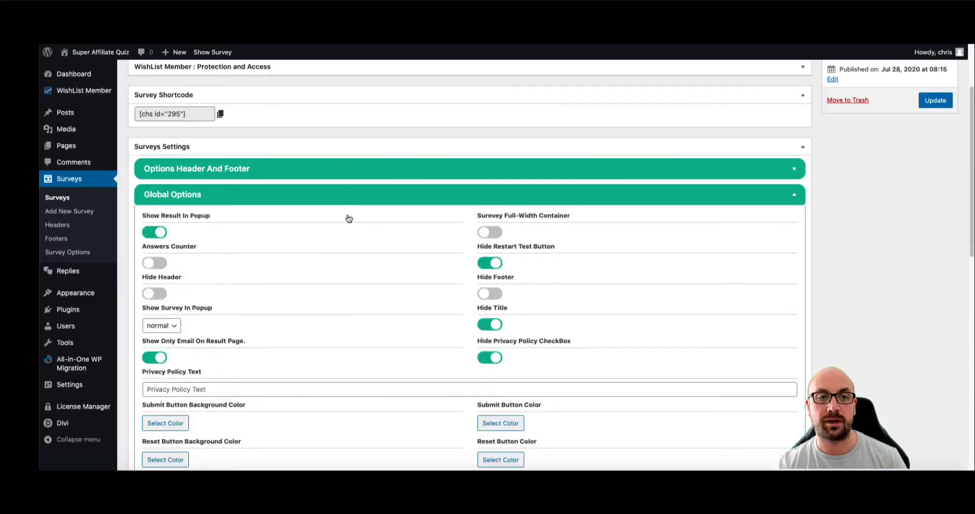
scroll(469, 283, down, 3)
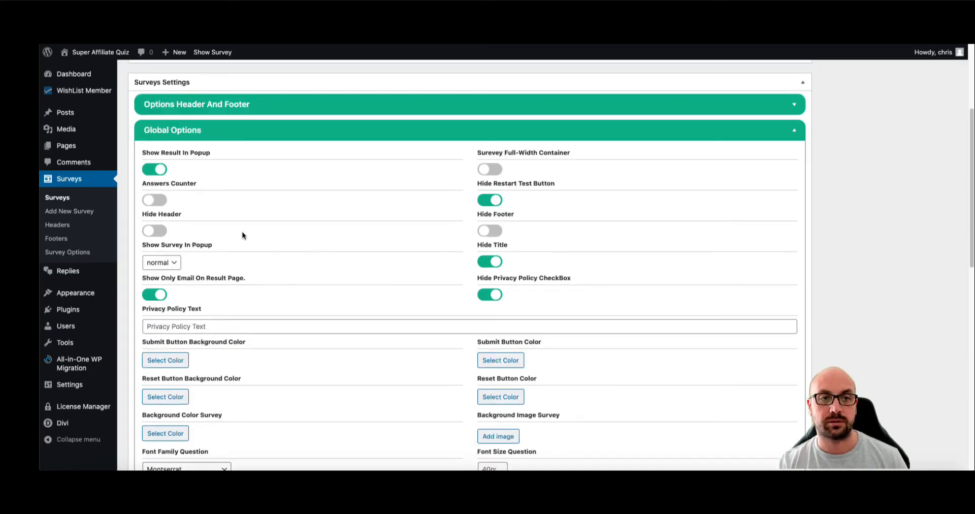
click(490, 199)
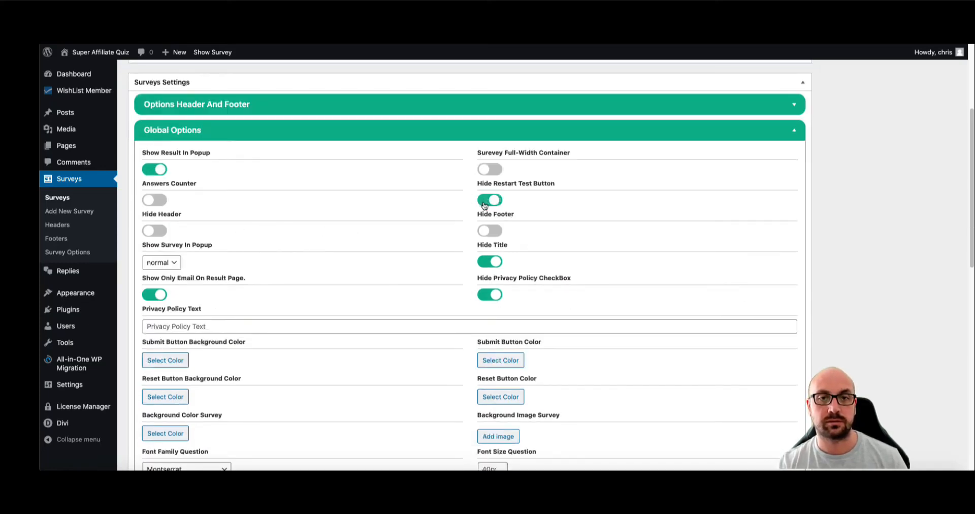
scroll(711, 209, up, 8)
click(928, 205)
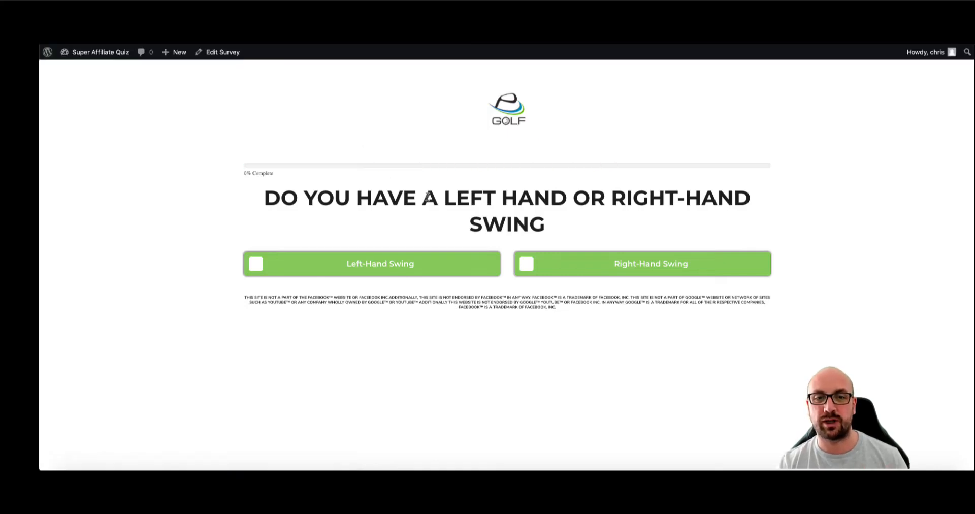
- Answer Right-Hand, Hook, Putting and Yes, then use Restart Test on the result
click(559, 267)
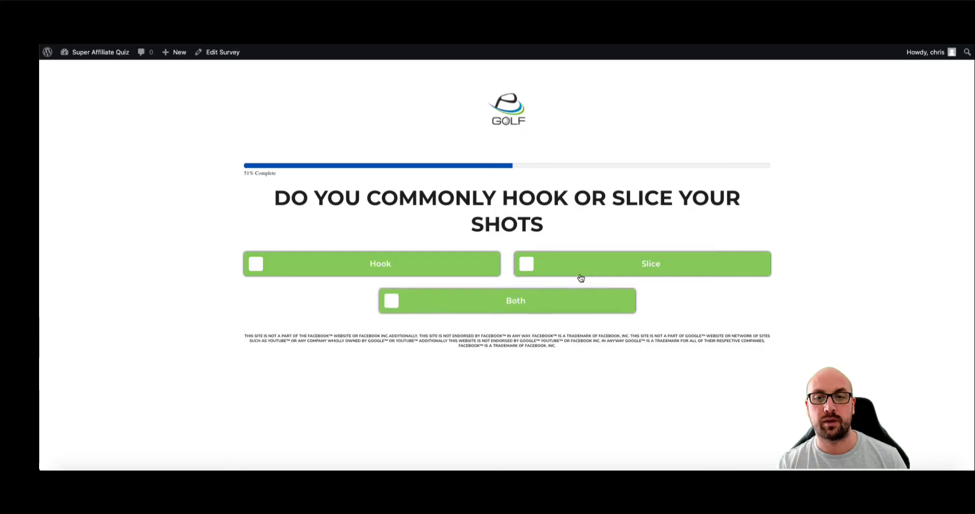
click(381, 263)
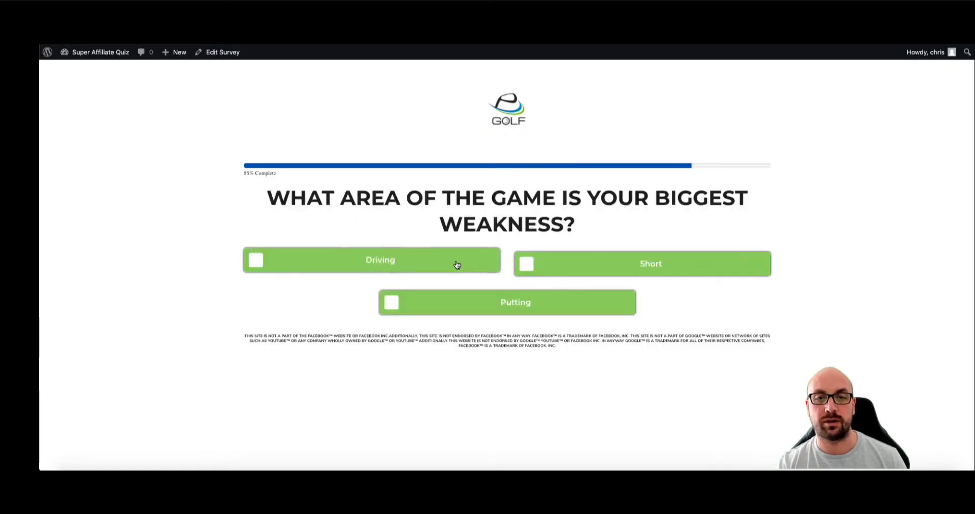
click(526, 303)
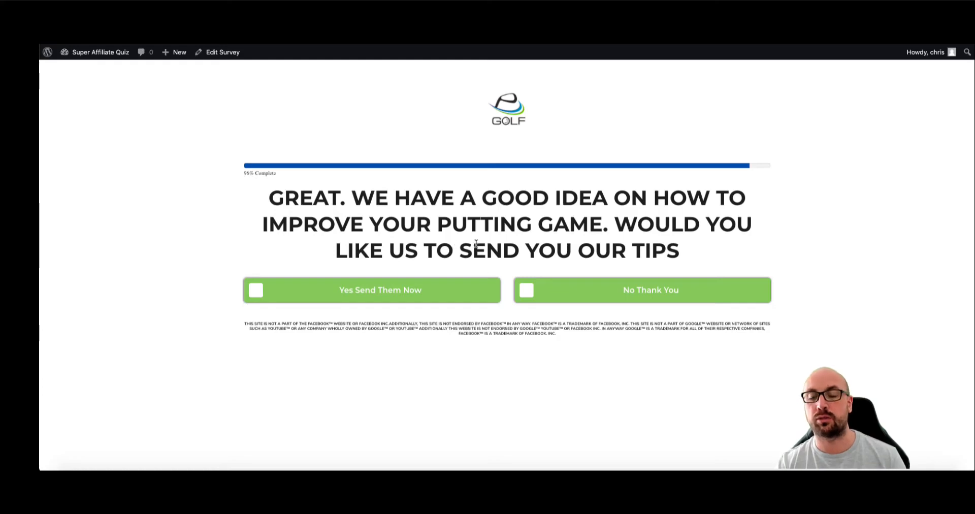
click(399, 293)
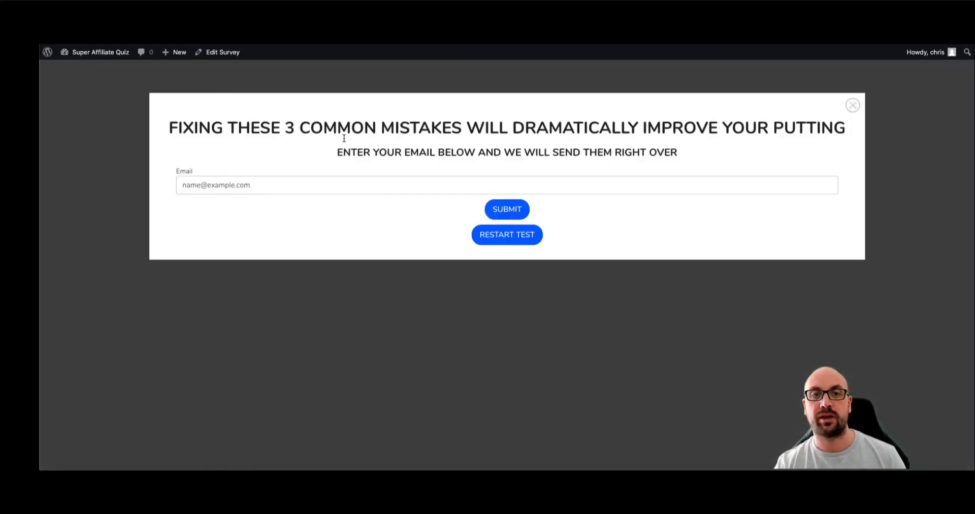
click(529, 236)
- Rerun the quiz answering Right-Hand, Both, Short game and Yes
click(564, 260)
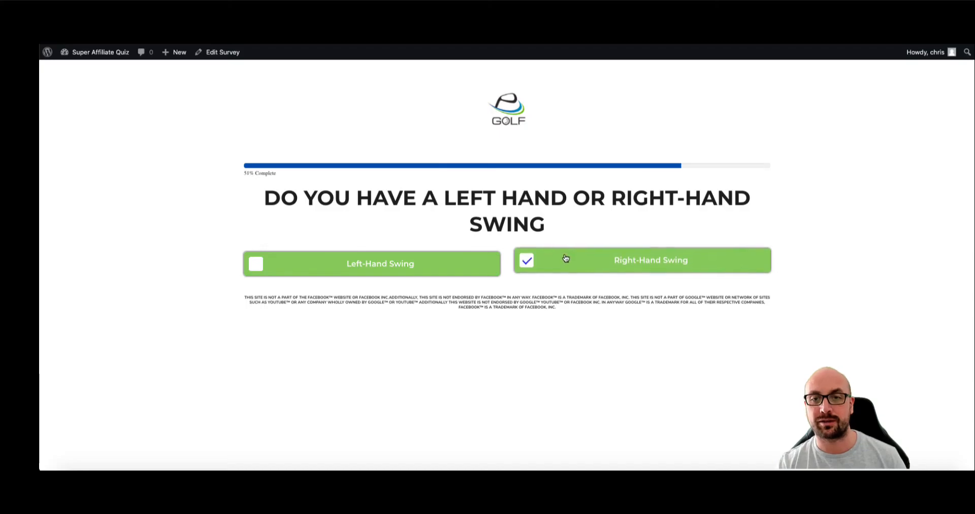
click(470, 297)
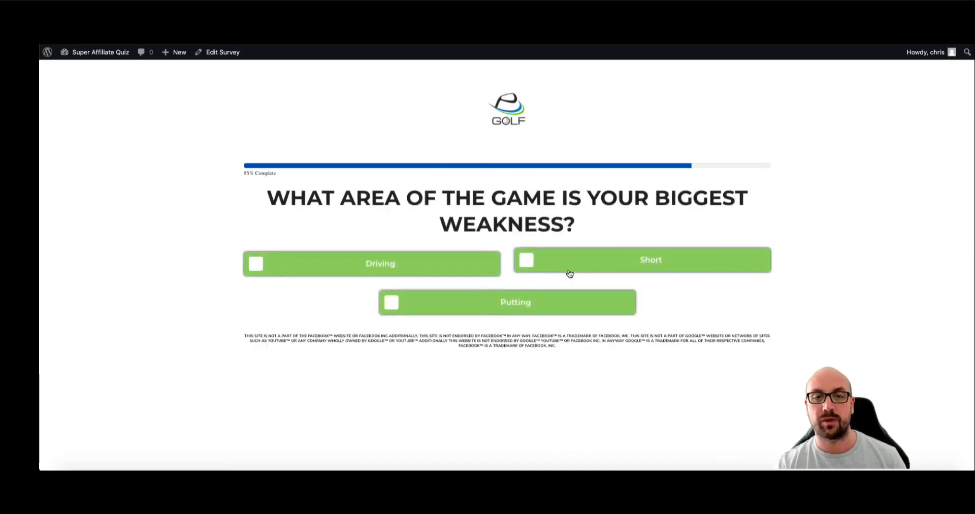
click(567, 272)
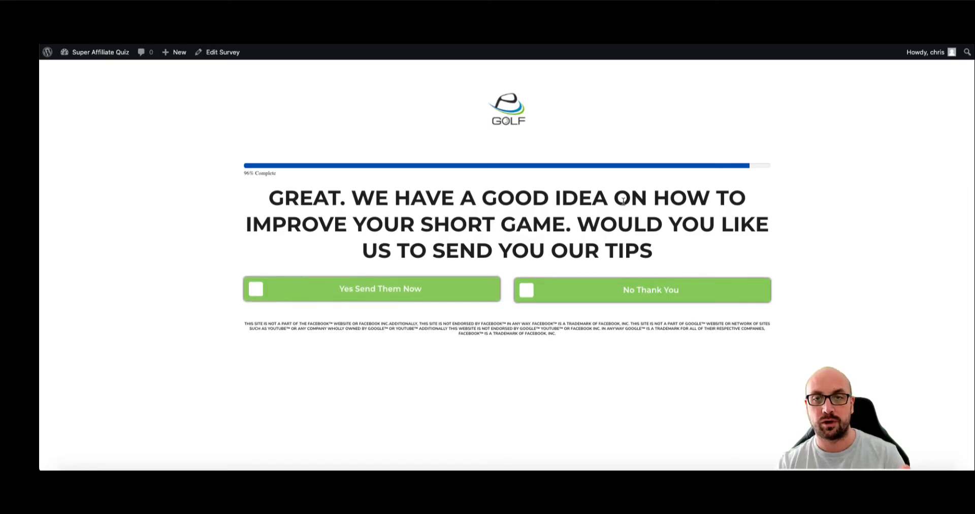
click(368, 297)
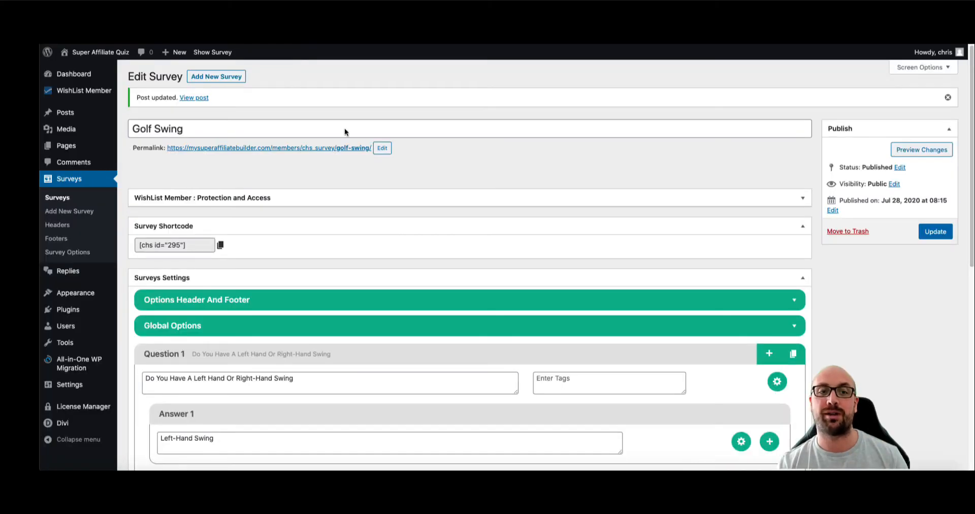
- Switch on Hide Header and Hide Footer in the header, footer and global options
scroll(396, 153, down, 4)
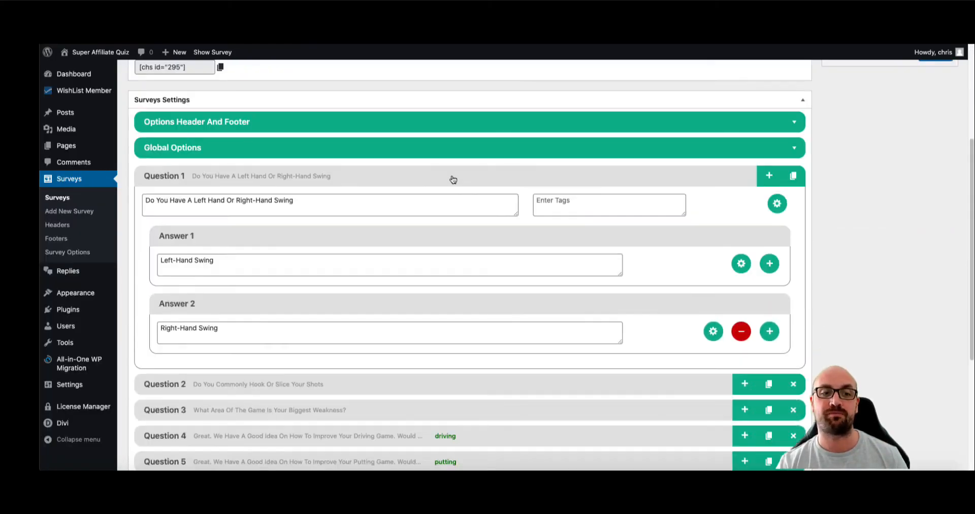
click(395, 123)
scroll(390, 182, down, 1)
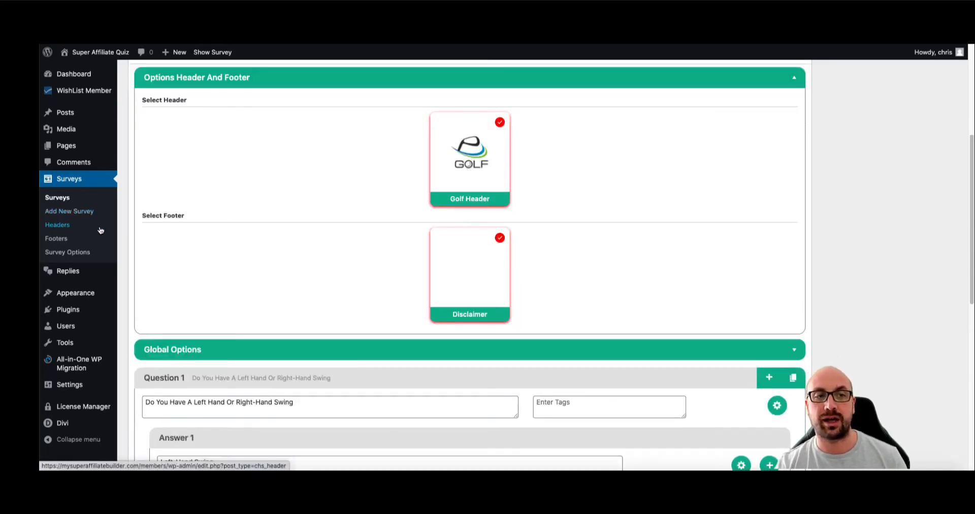
scroll(437, 196, down, 2)
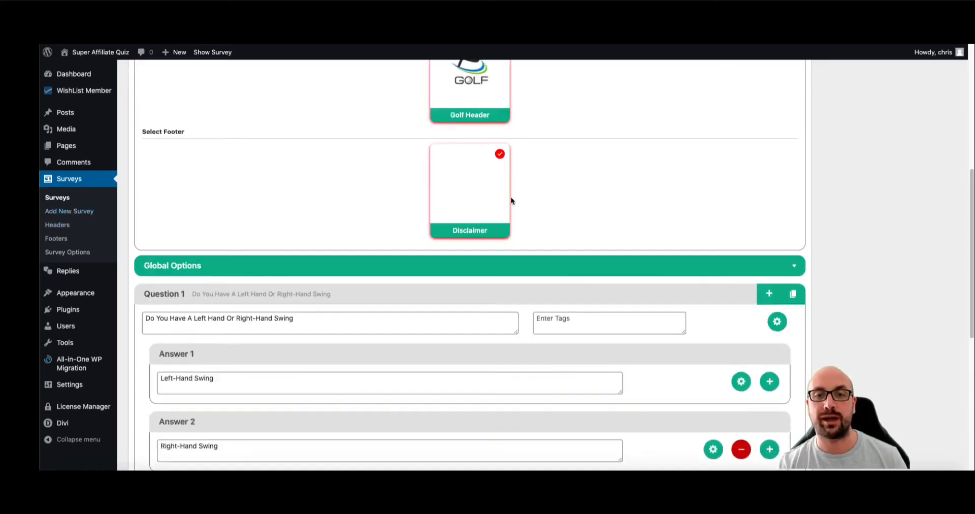
scroll(475, 220, down, 1)
click(340, 273)
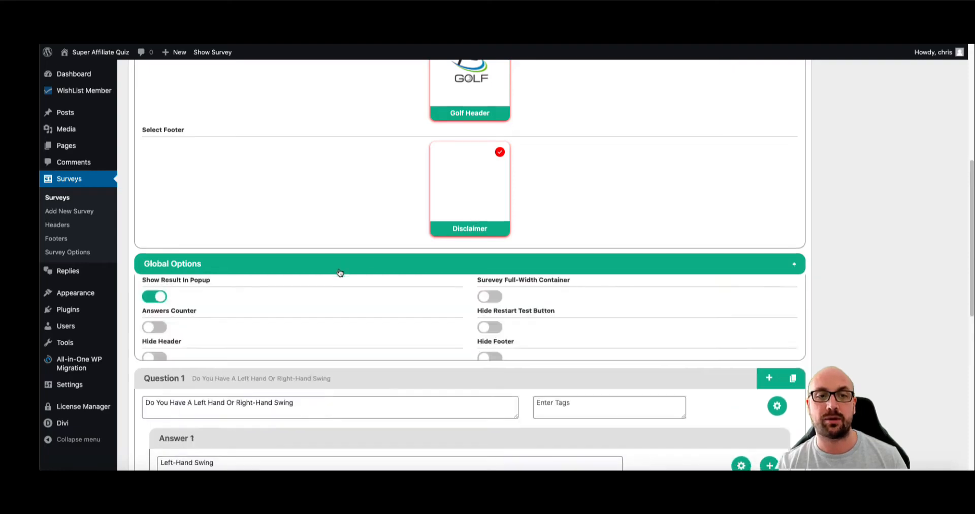
scroll(331, 280, down, 1)
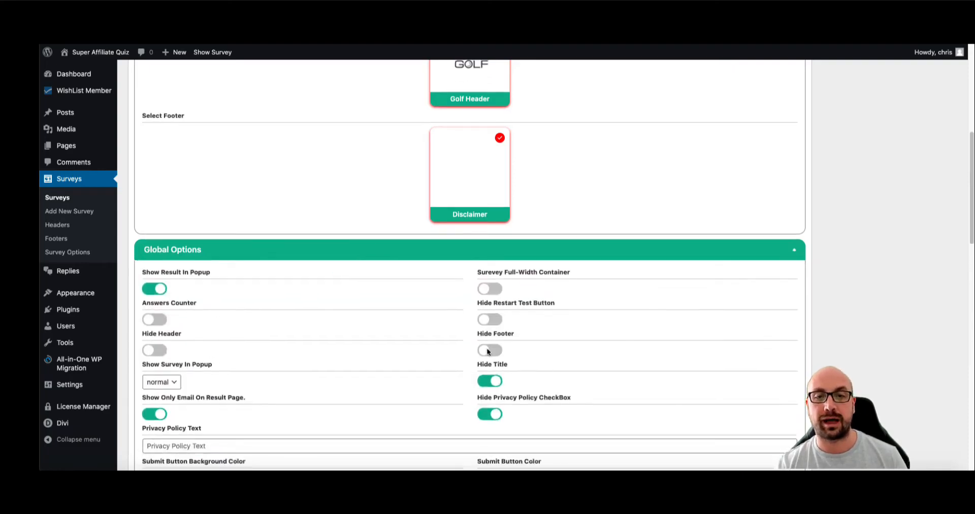
click(158, 350)
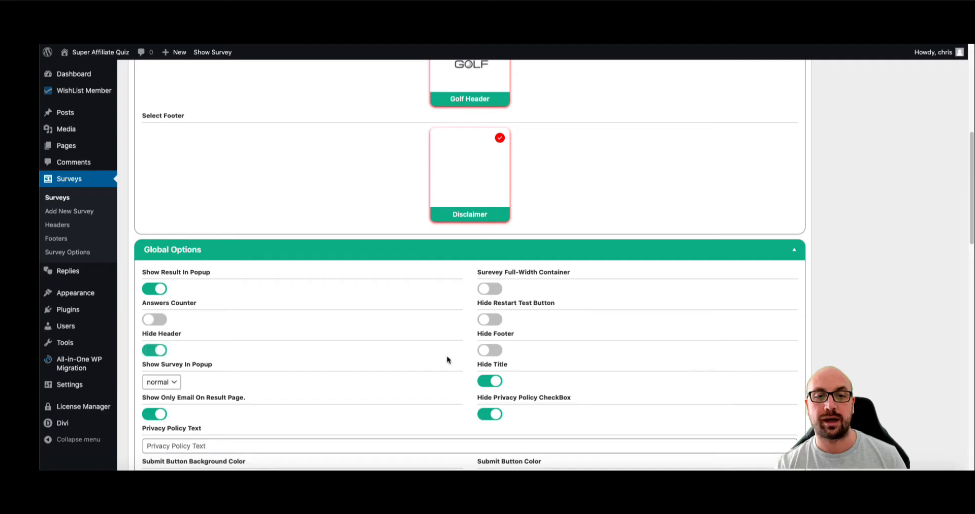
click(489, 351)
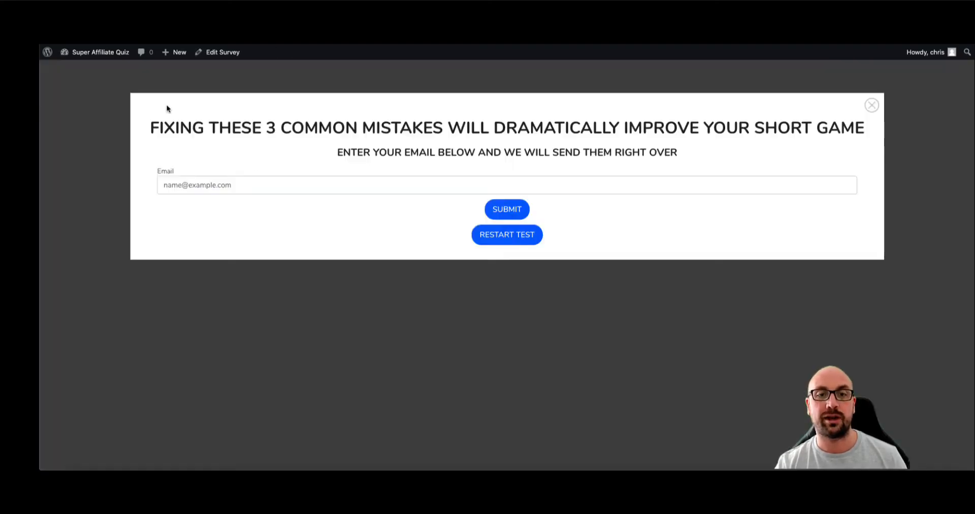
- Restart the quiz preview and update the survey to save the hidden header and footer
click(503, 235)
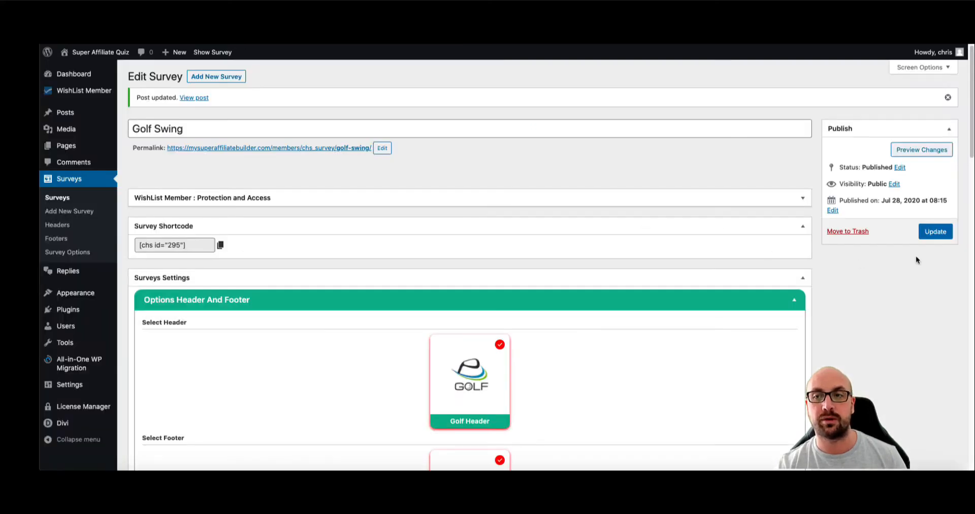
click(935, 232)
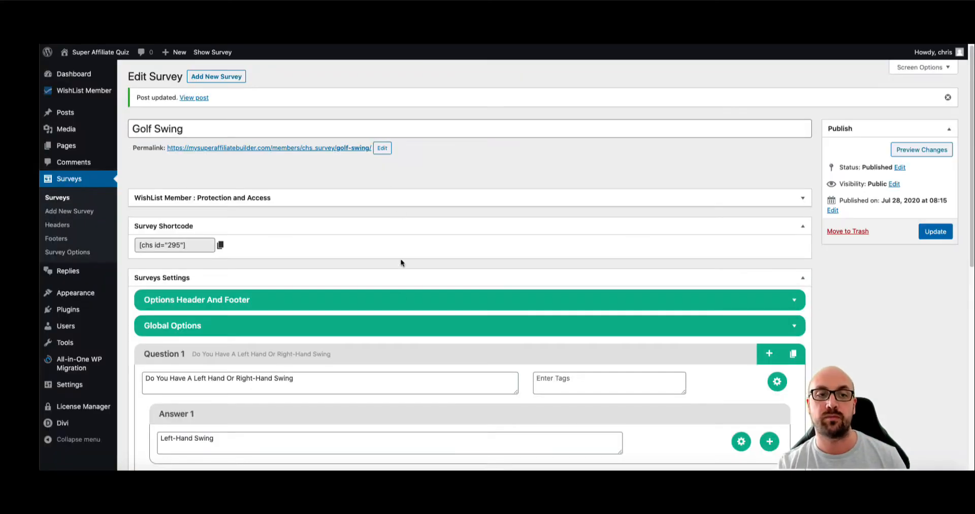
scroll(391, 293, down, 1)
- In Global Options, keep the survey's popup display setting at normal
click(384, 305)
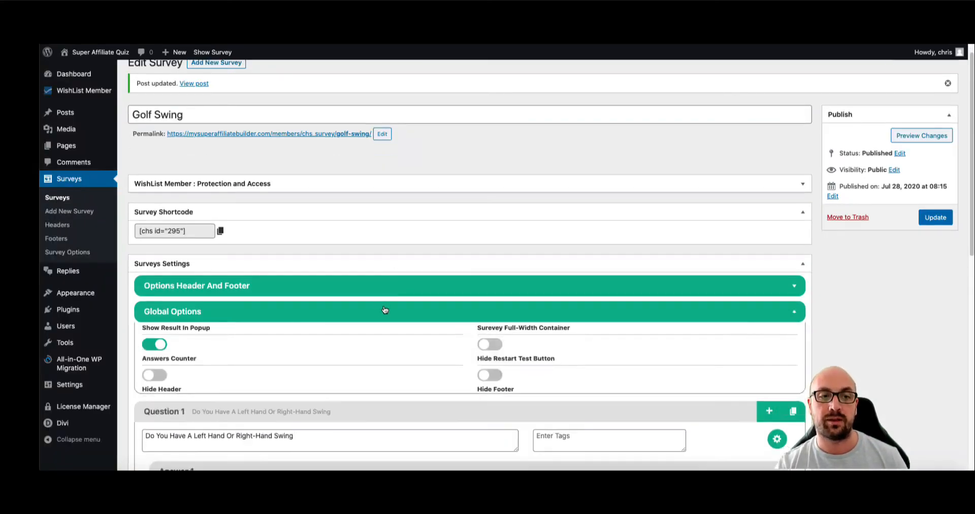
scroll(384, 294, down, 4)
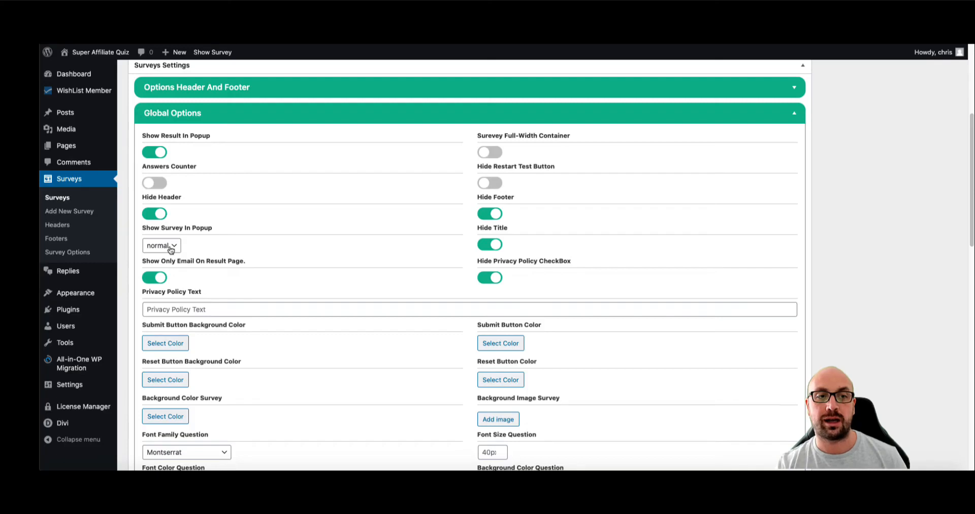
click(175, 246)
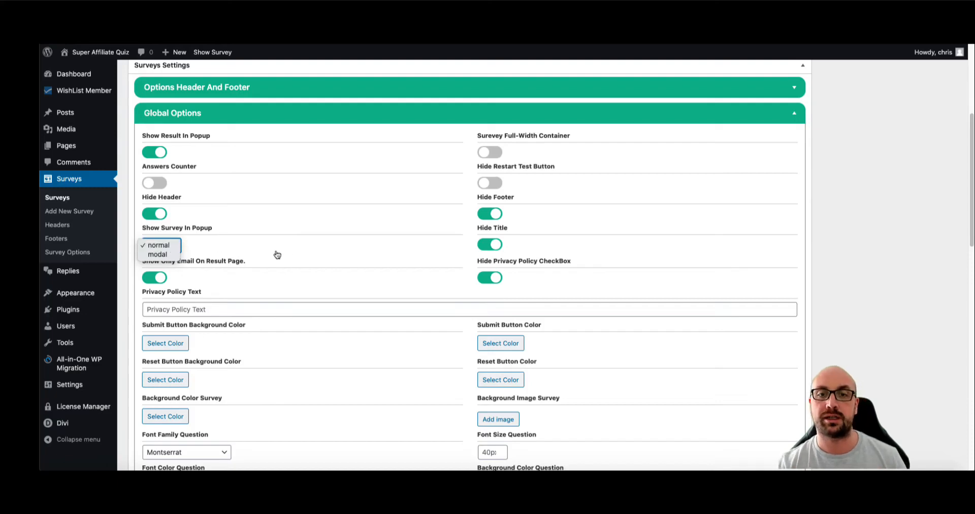
click(313, 256)
- Keep Montserrat as the question font
scroll(319, 256, down, 3)
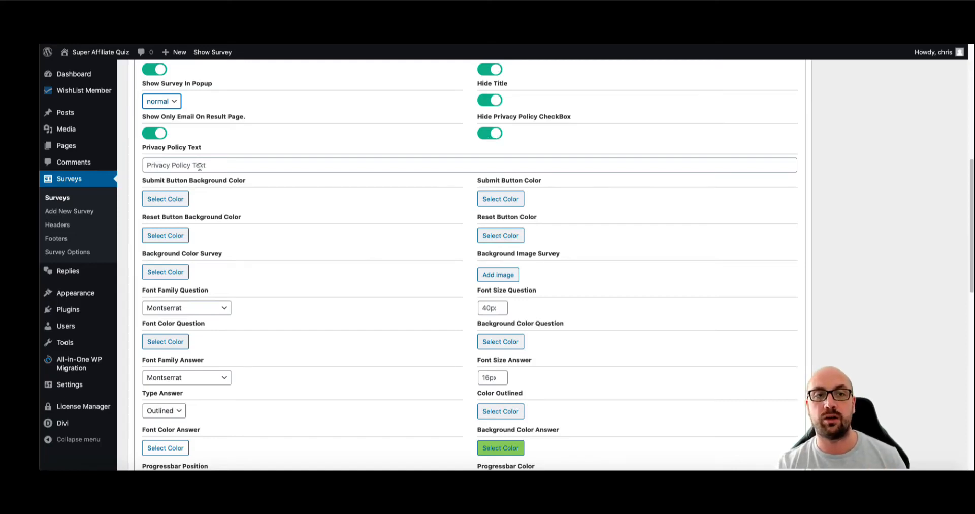
scroll(175, 170, down, 1)
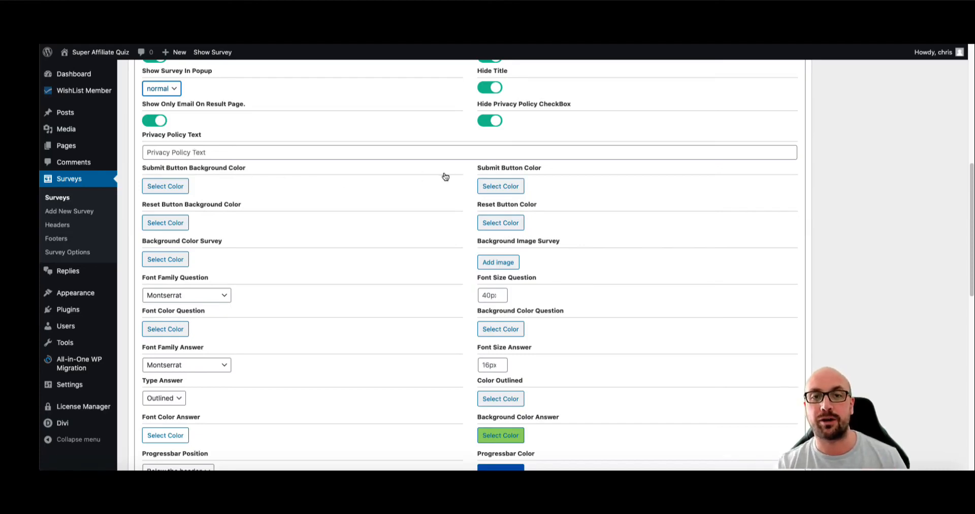
scroll(490, 174, down, 1)
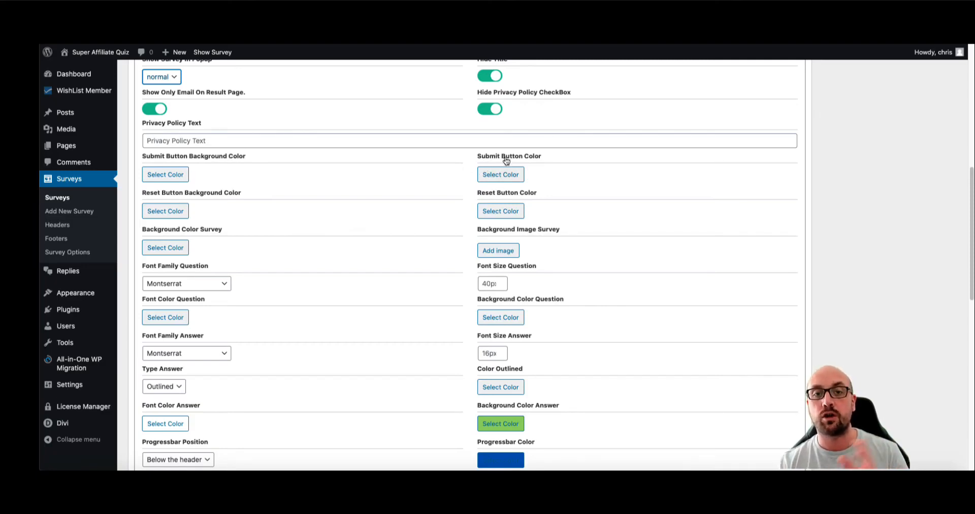
scroll(457, 176, down, 1)
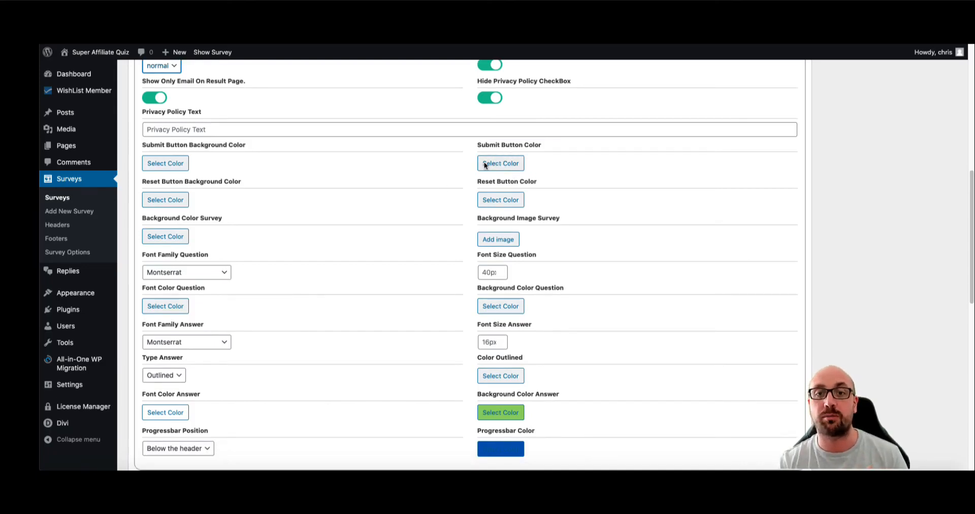
scroll(447, 177, down, 1)
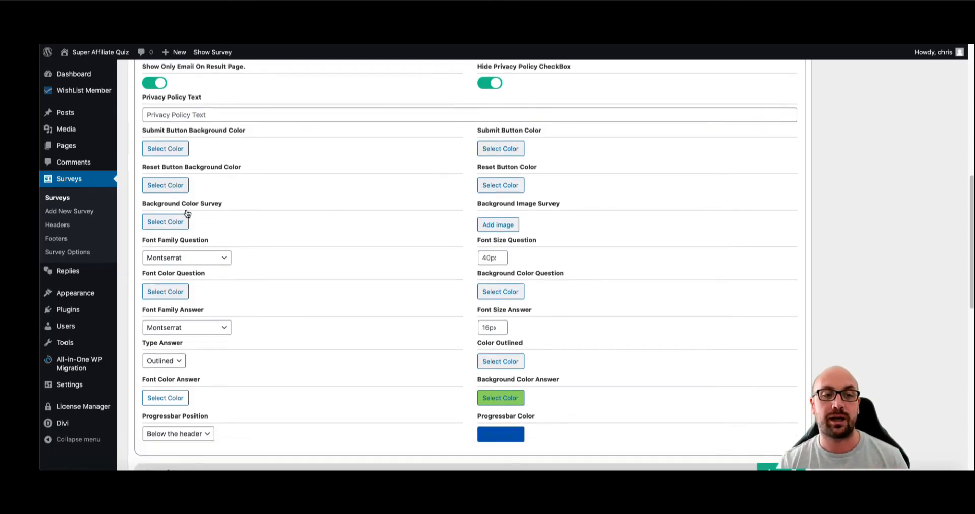
scroll(507, 213, down, 1)
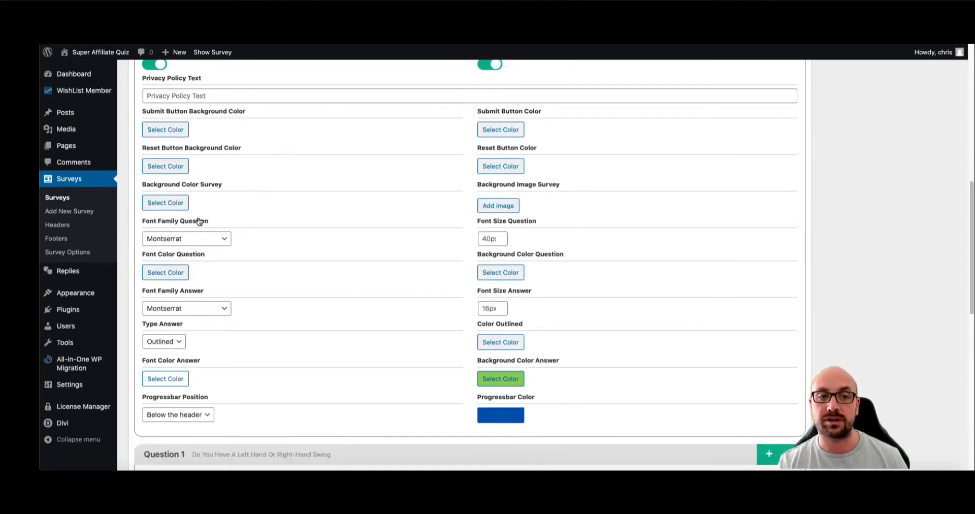
click(201, 241)
scroll(187, 331, down, 5)
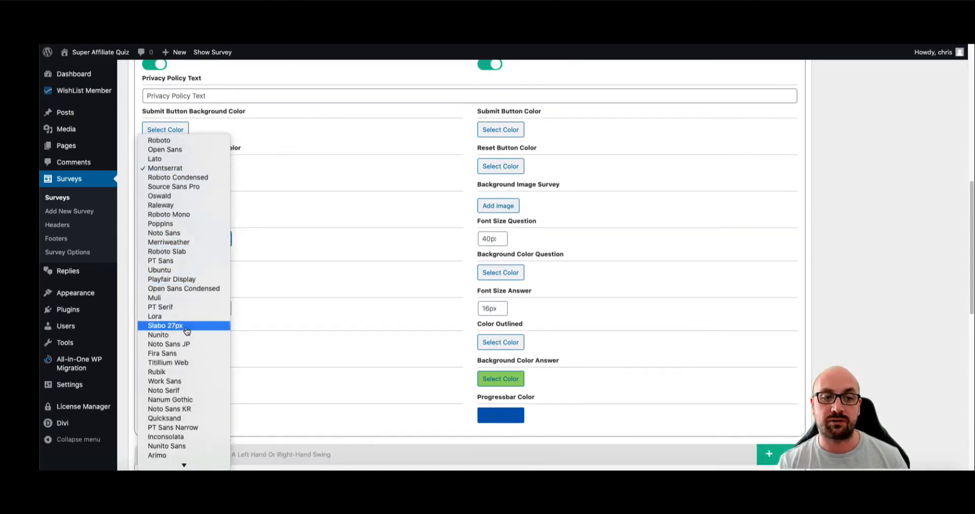
scroll(187, 331, down, 5)
scroll(187, 330, up, 5)
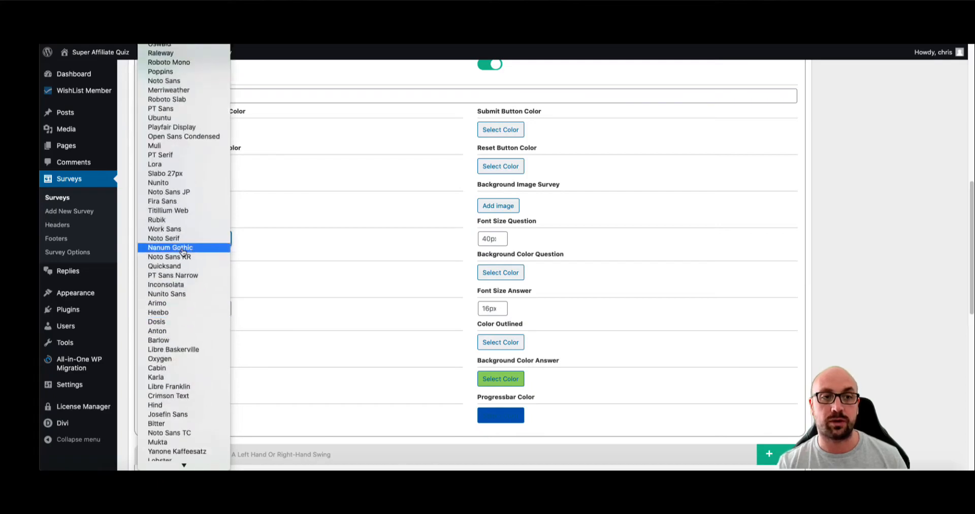
click(310, 224)
scroll(276, 249, down, 2)
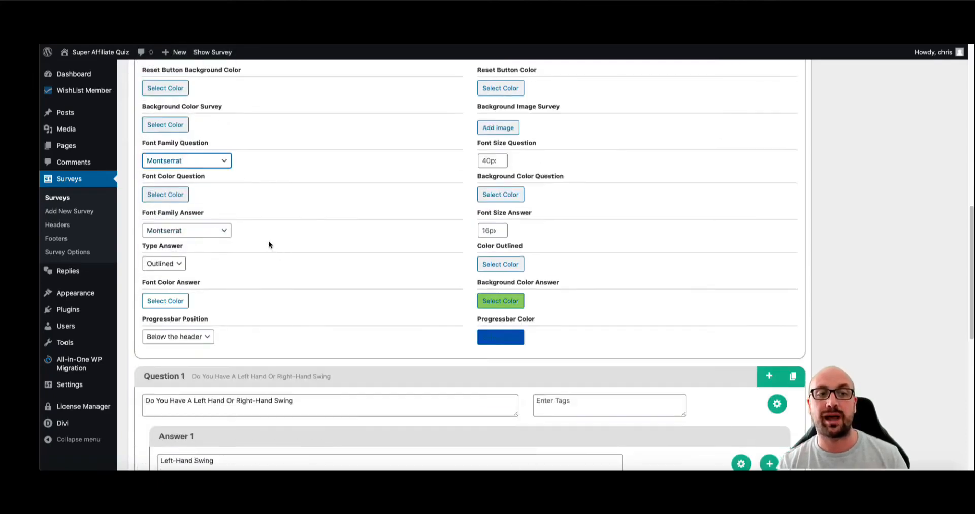
- Set the answer background colour to red and update the survey
click(507, 303)
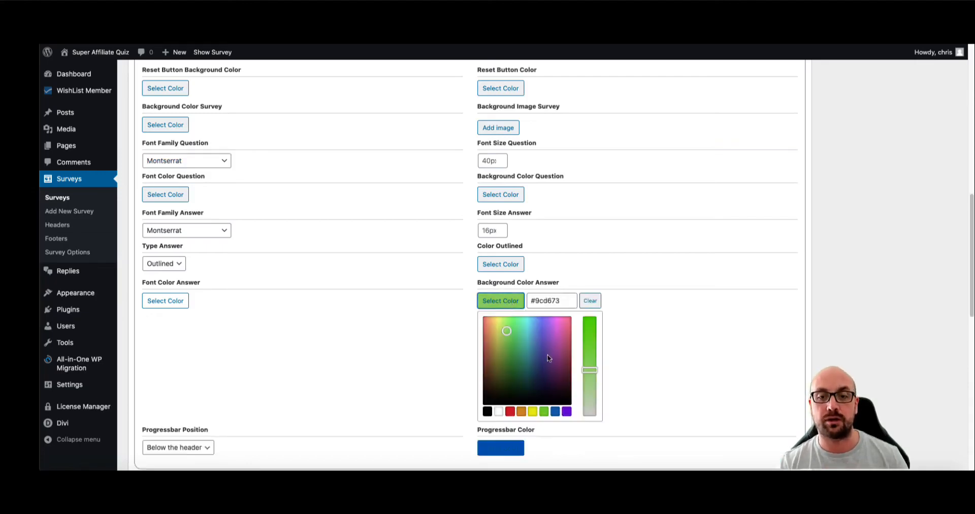
click(510, 412)
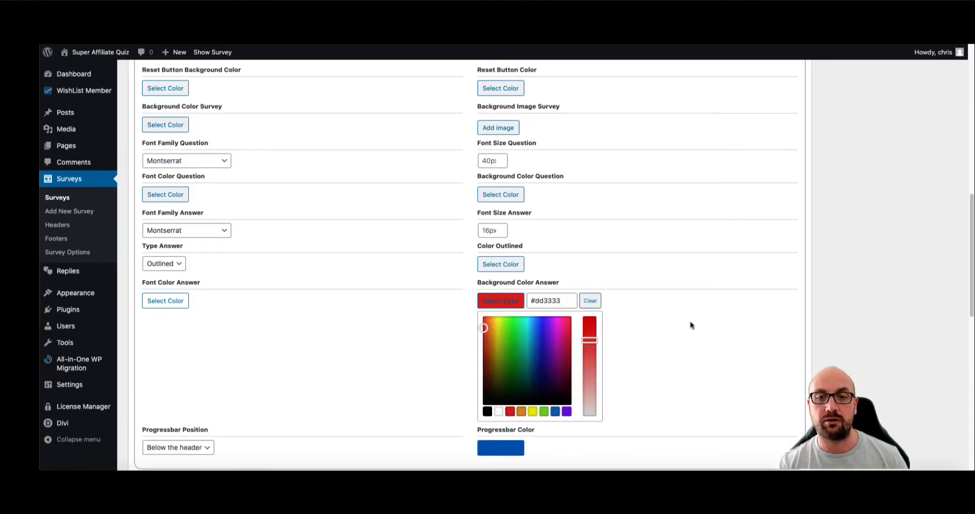
click(690, 325)
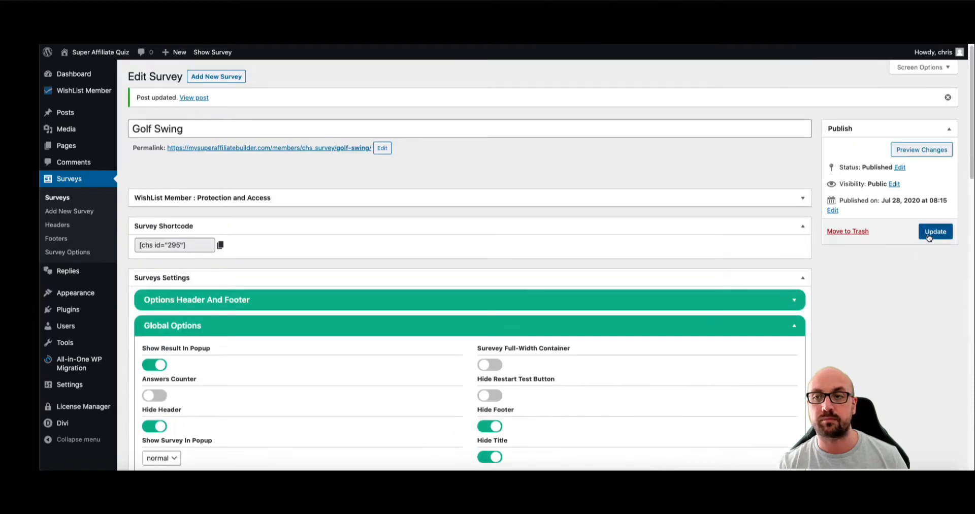
click(929, 235)
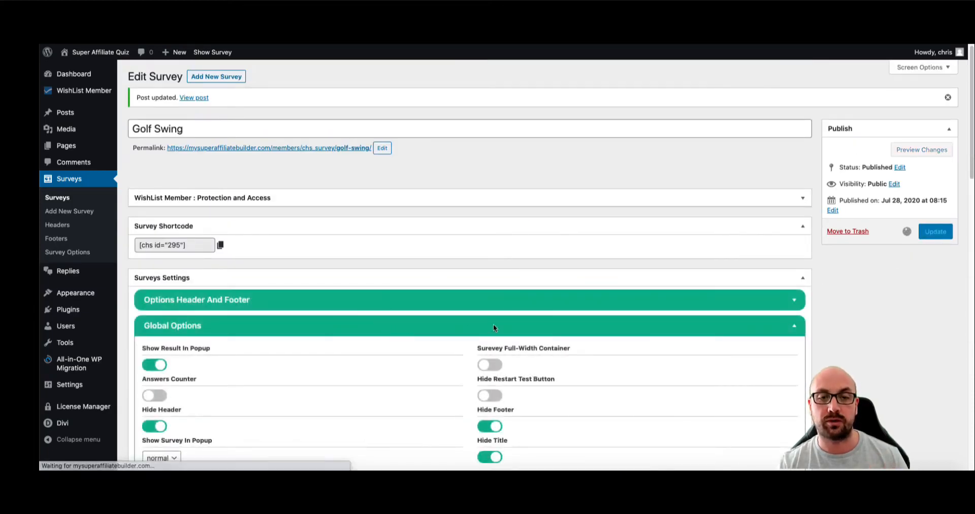
- Change the progress bar colour to bright green and save the survey
scroll(492, 324, down, 4)
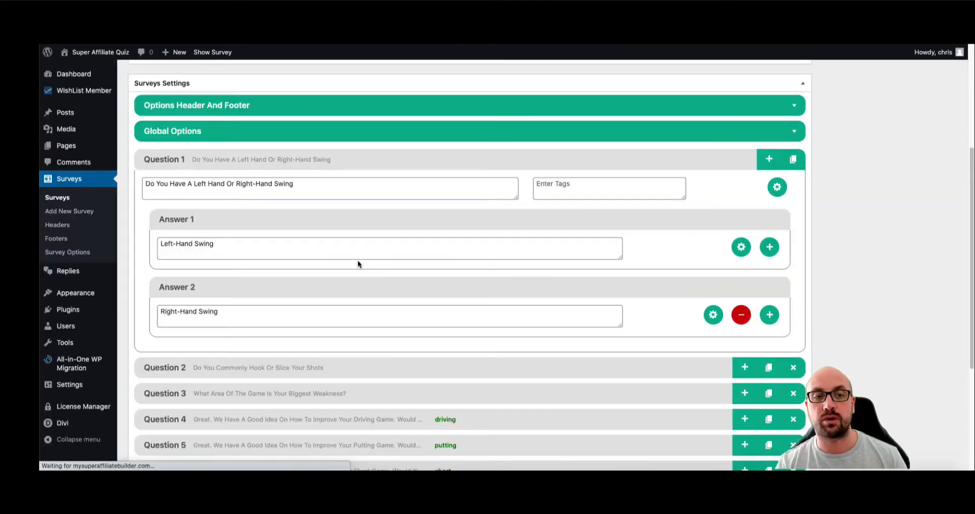
click(298, 131)
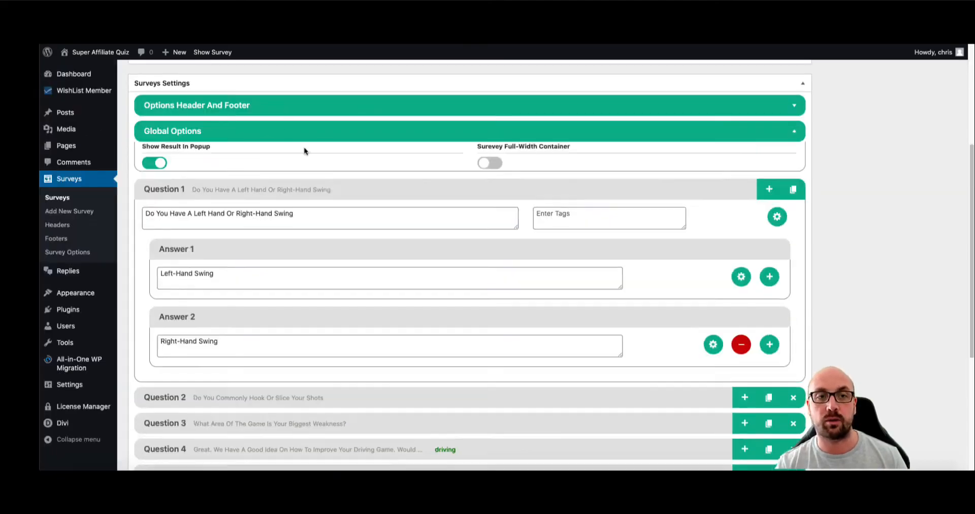
scroll(495, 270, down, 10)
click(494, 156)
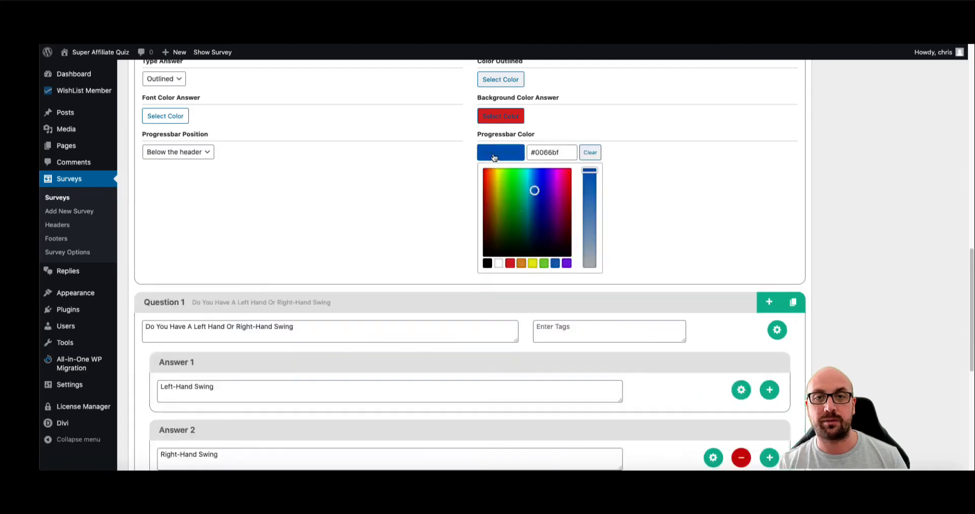
mouse_move(500, 190)
mouse_down()
mouse_move(499, 178)
mouse_move(508, 175)
mouse_up()
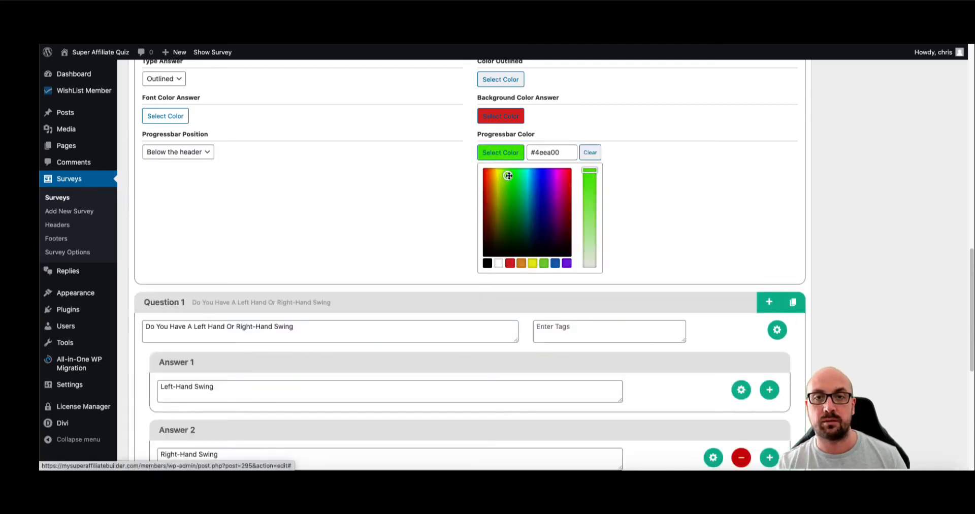
click(640, 196)
scroll(883, 189, up, 15)
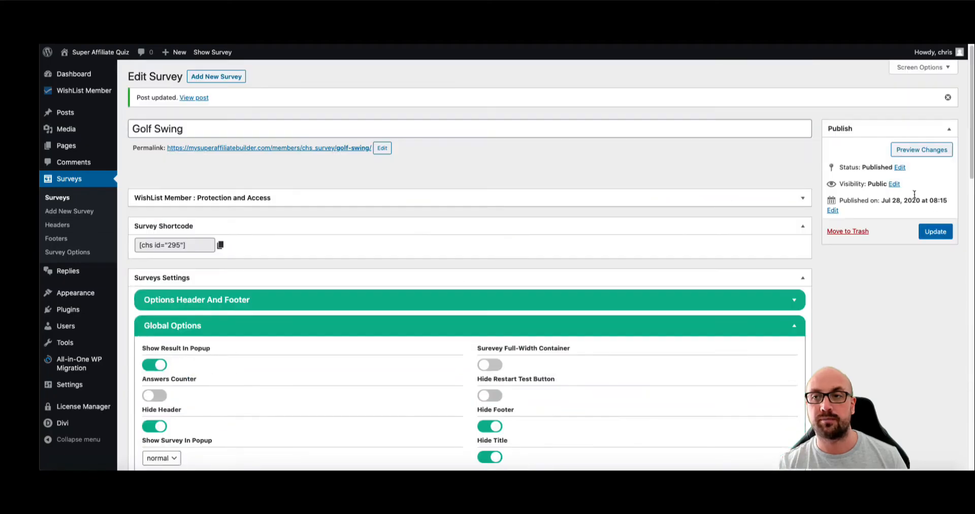
click(935, 231)
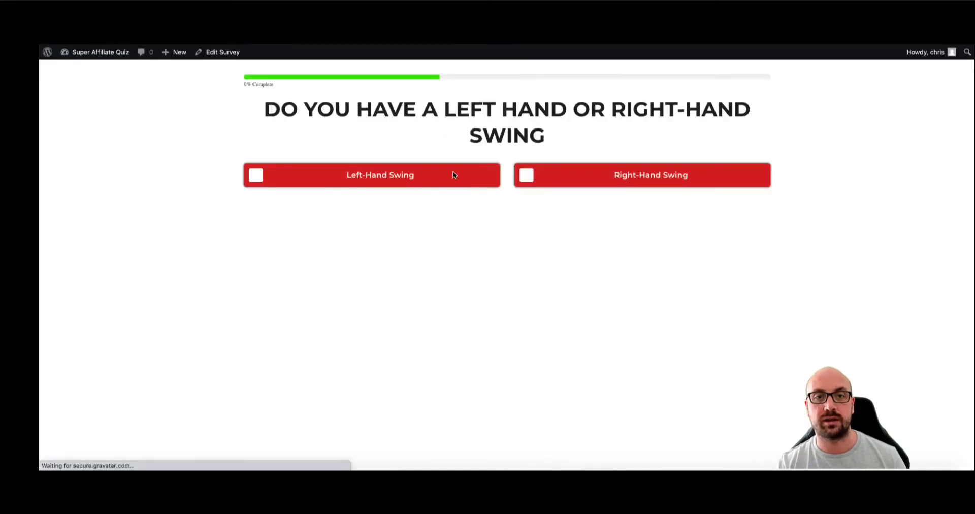
- Answer Left-Hand Swing in the live quiz to check the red answers and green progress bar
click(404, 182)
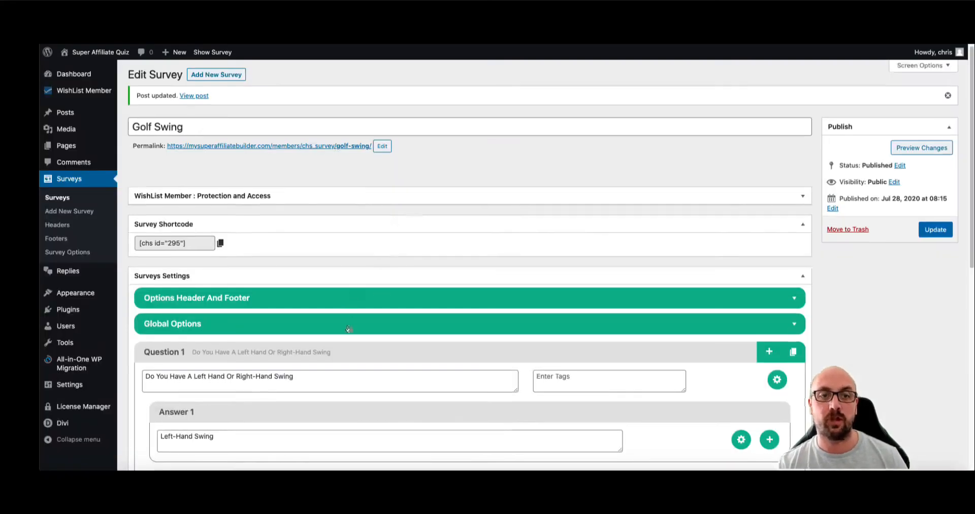
- Back in the survey editor, keep the progress bar placed below the header
click(349, 329)
scroll(372, 273, down, 10)
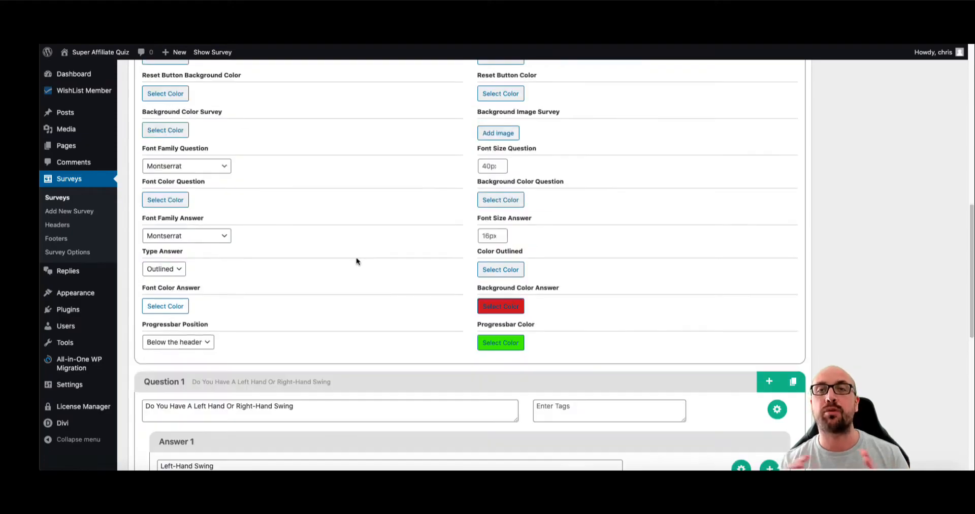
click(206, 341)
click(198, 345)
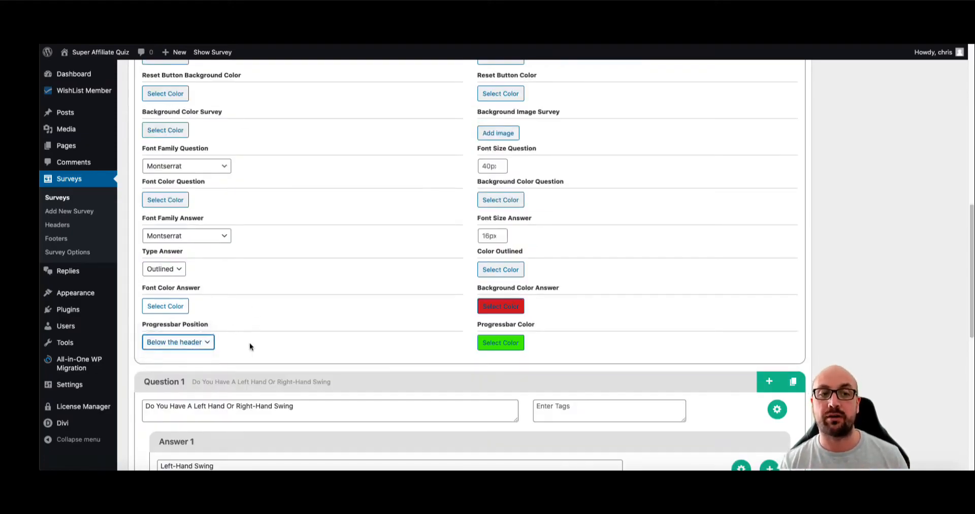
click(180, 344)
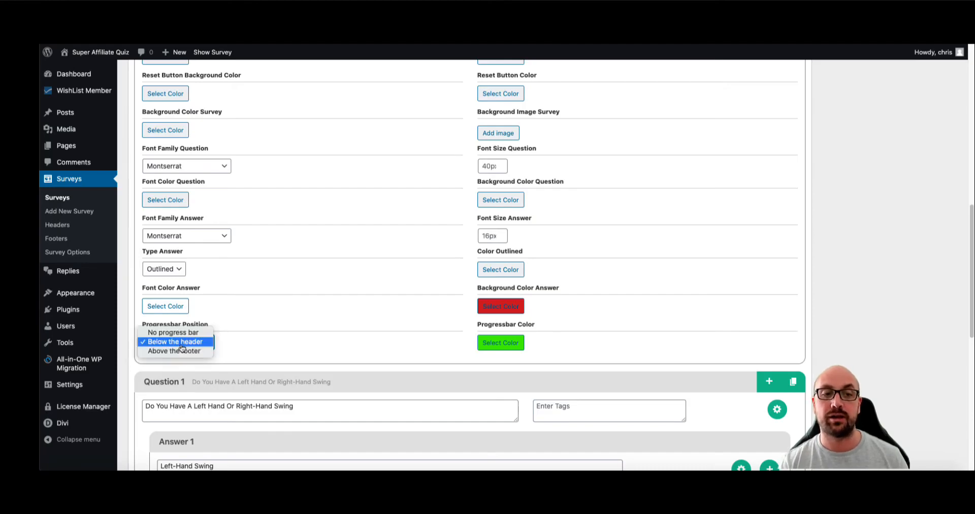
click(182, 347)
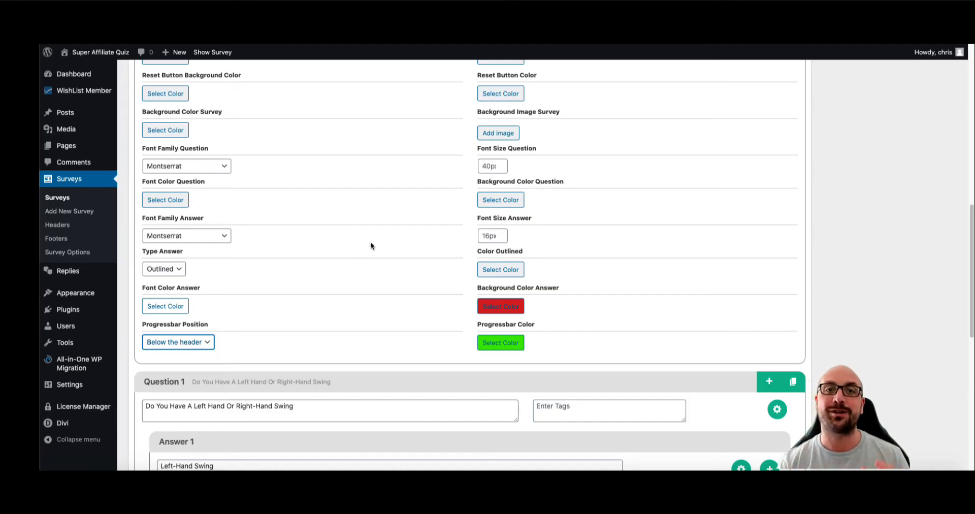
- Collapse Global Options and expand Question 1 to show its Left-Hand and Right-Hand Swing answers
scroll(433, 232, down, 3)
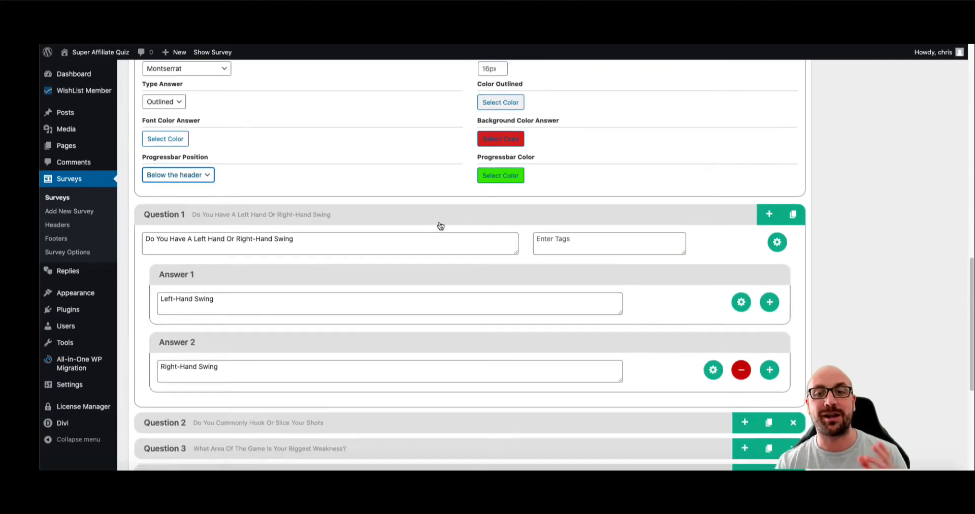
scroll(440, 224, down, 2)
scroll(487, 169, up, 10)
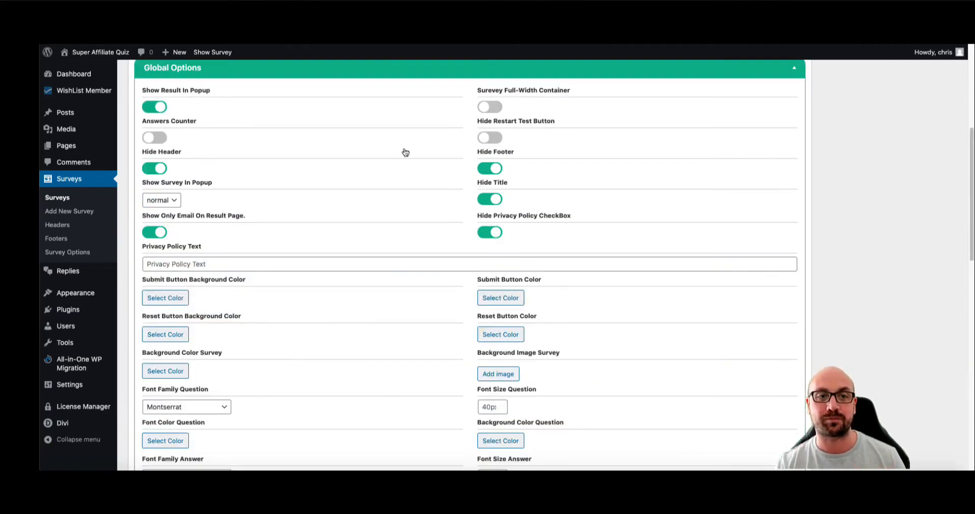
click(320, 69)
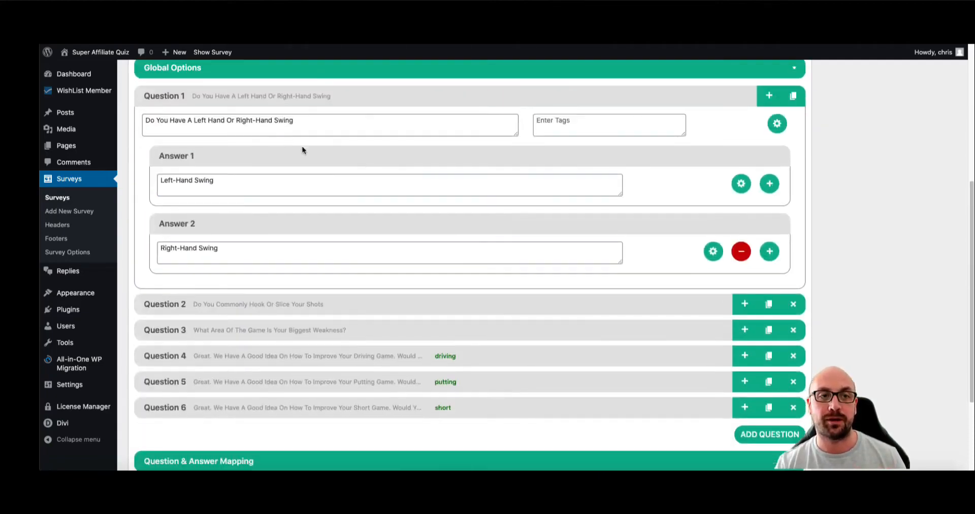
click(291, 106)
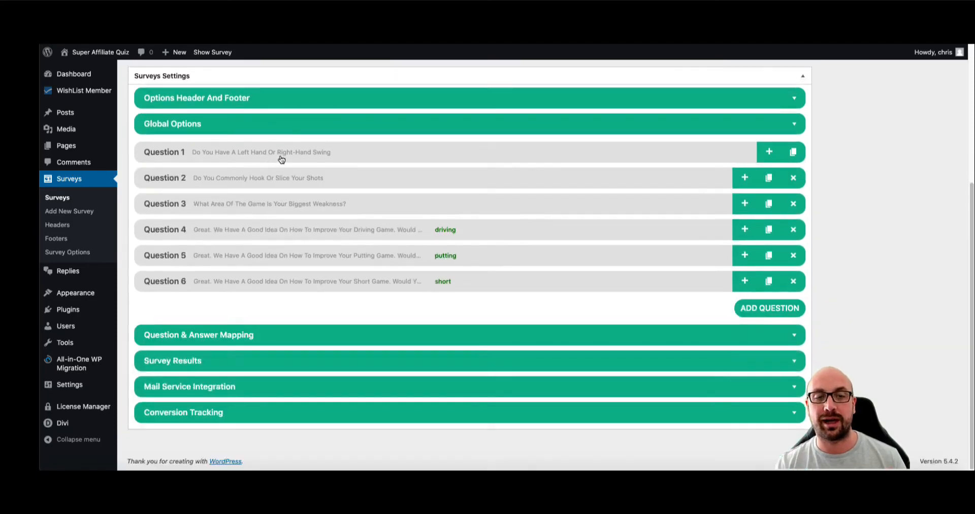
click(314, 154)
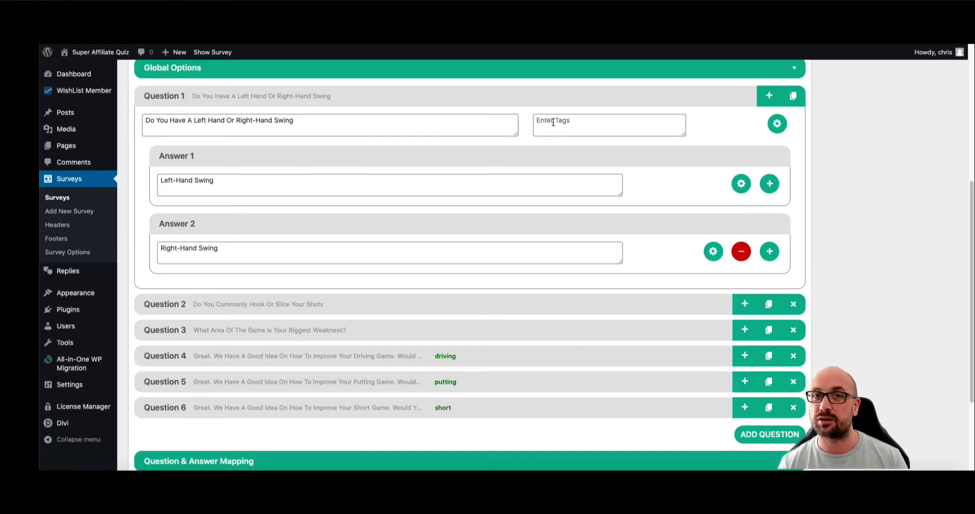
- Give the Left-Hand Swing answer the blue-shirt golfer photo
click(741, 183)
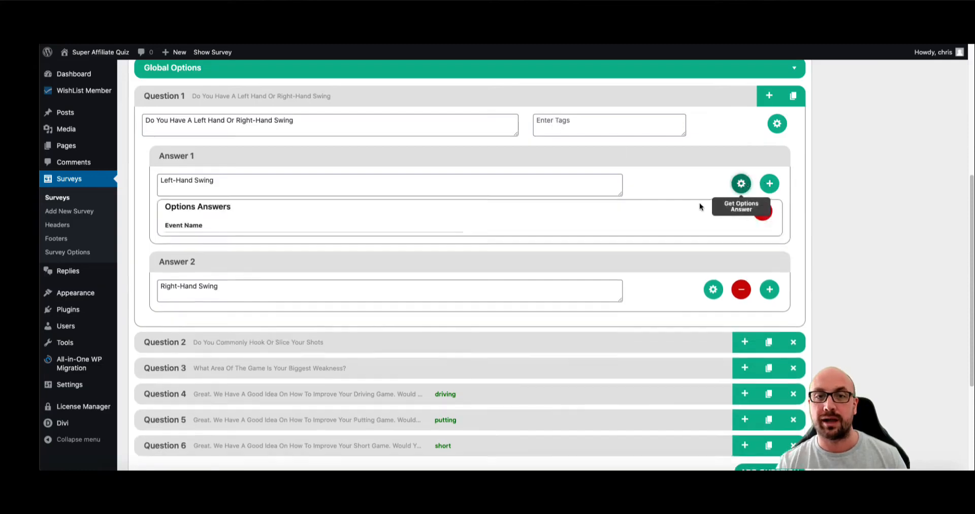
scroll(243, 355, down, 1)
click(197, 380)
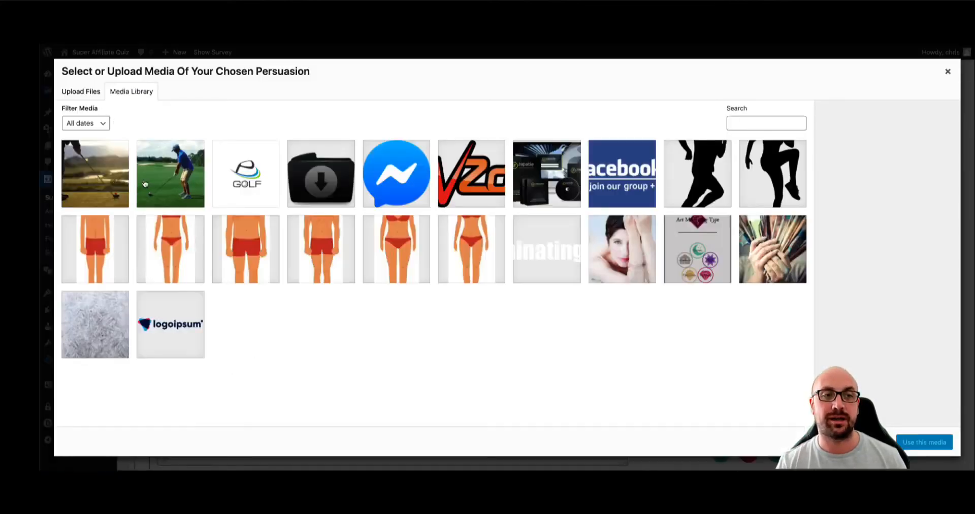
click(178, 181)
click(924, 442)
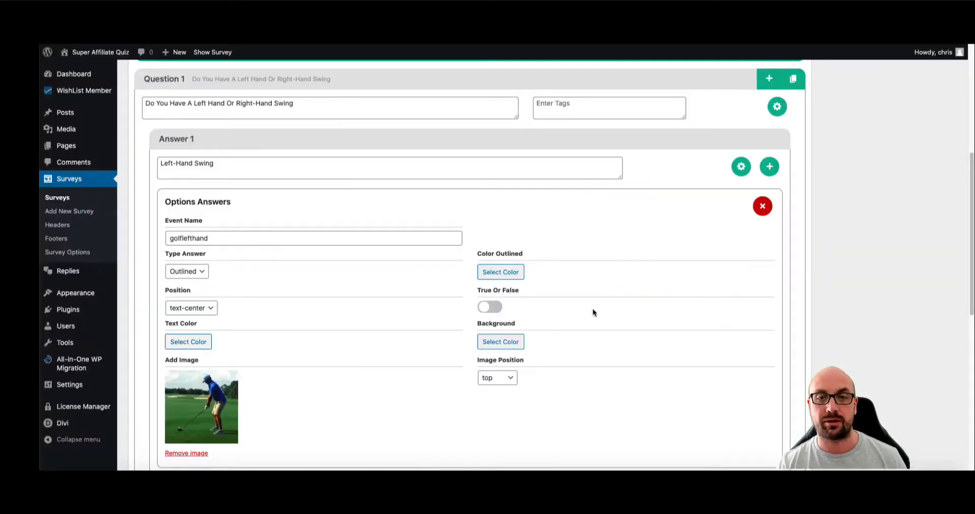
- Give the Right-Hand Swing answer the sunset golf photo
scroll(593, 309, down, 4)
click(713, 341)
scroll(481, 312, down, 4)
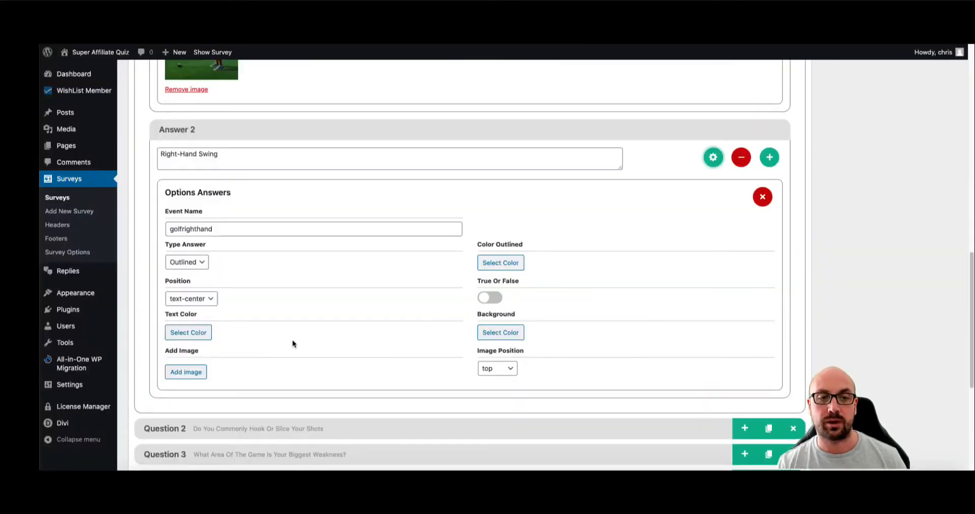
click(190, 371)
click(99, 201)
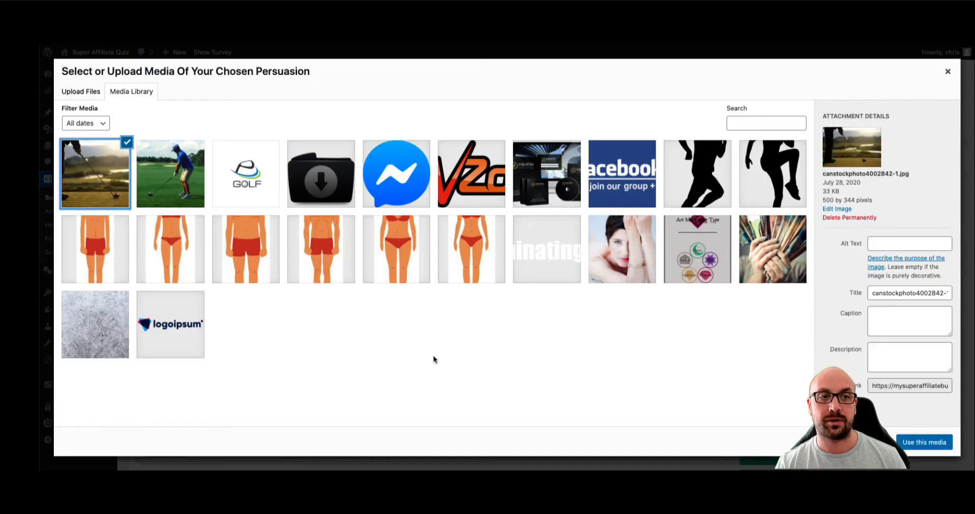
click(909, 443)
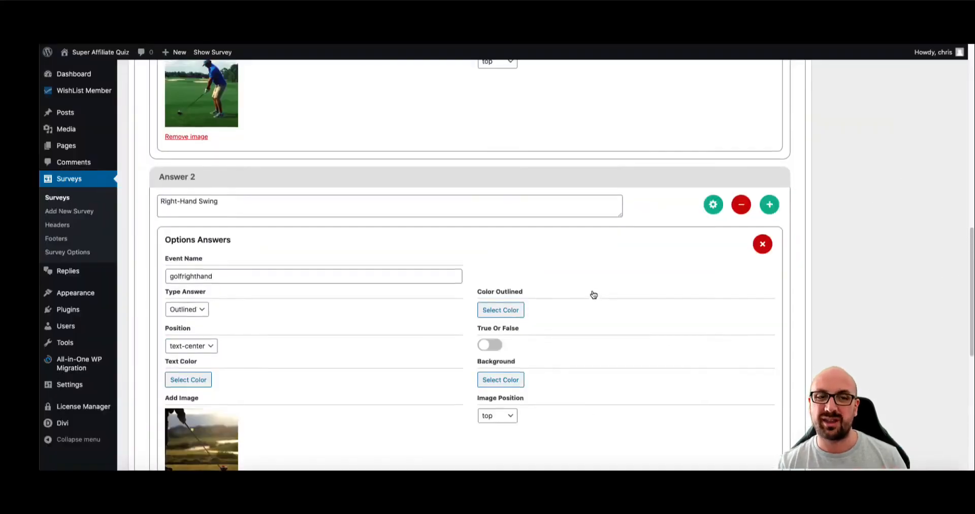
- Update the survey and reload the quiz to show the new images
scroll(596, 293, up, 4)
scroll(597, 293, up, 10)
click(936, 232)
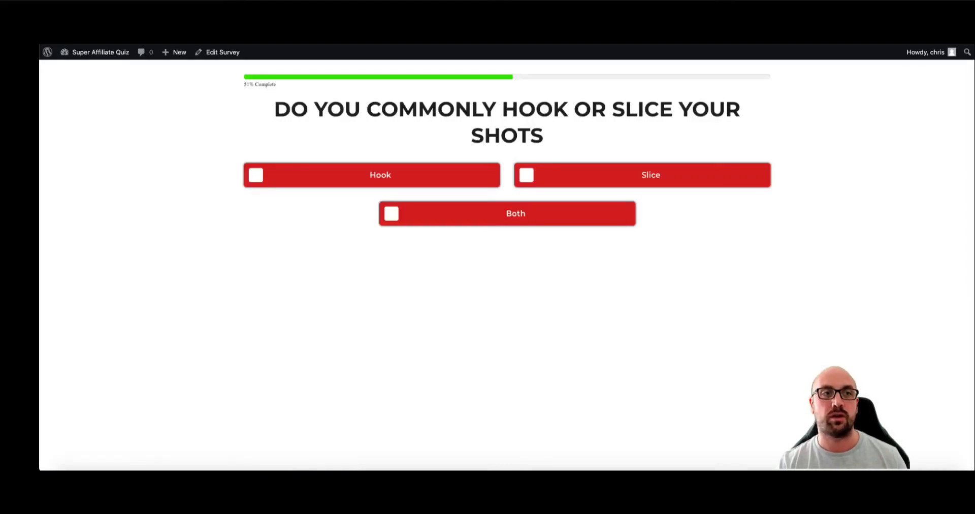
click(114, 56)
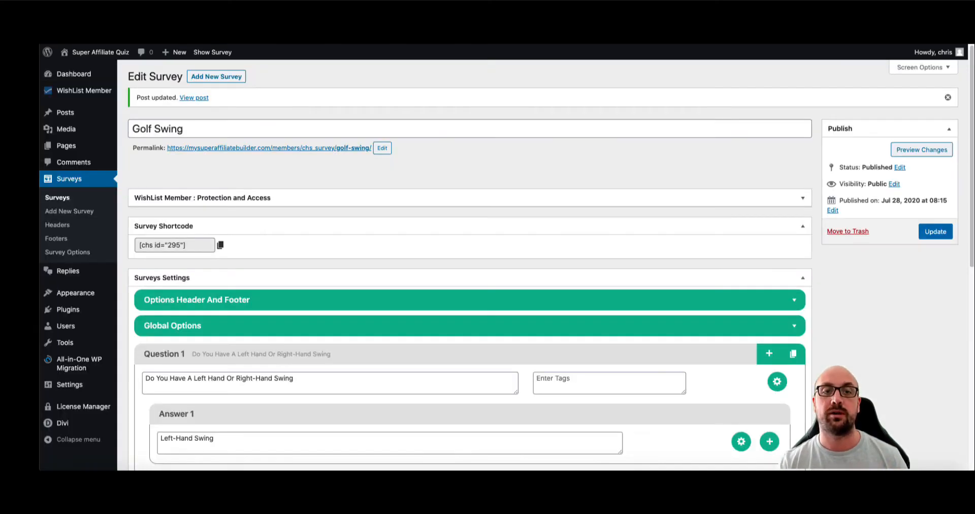
- Show the Left-Hand Swing answer's settings in Question 1
scroll(406, 231, down, 5)
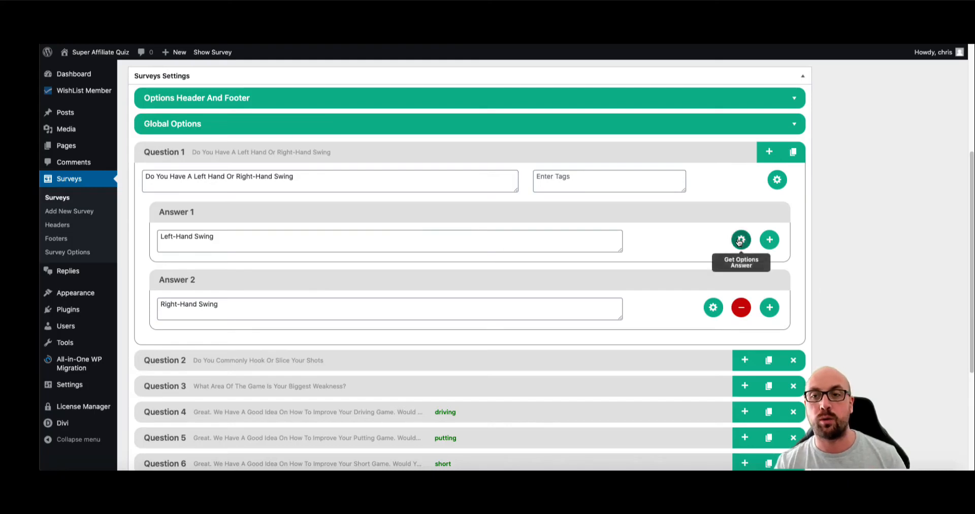
click(741, 239)
scroll(641, 250, down, 1)
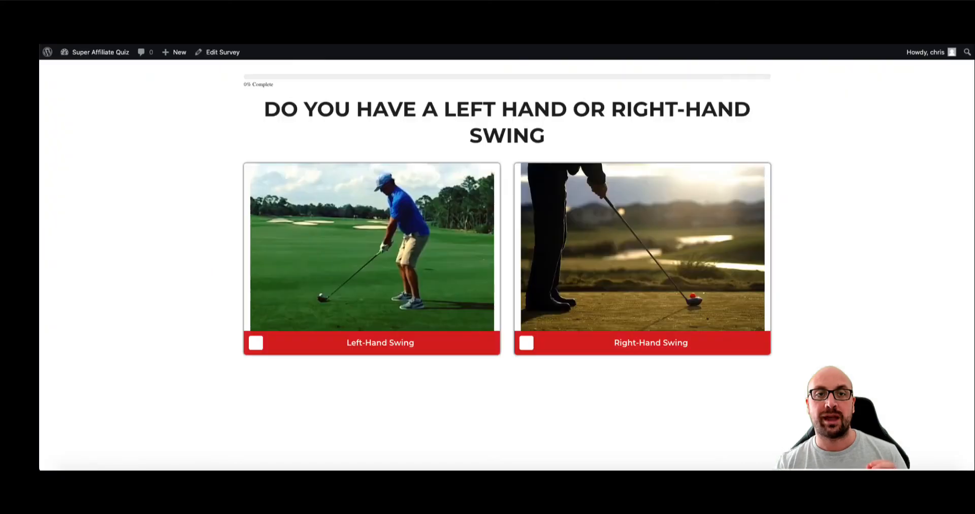
- Answer Left-Hand Swing, Hook, Driving and Yes, close the email popup, and return to the editor
click(343, 214)
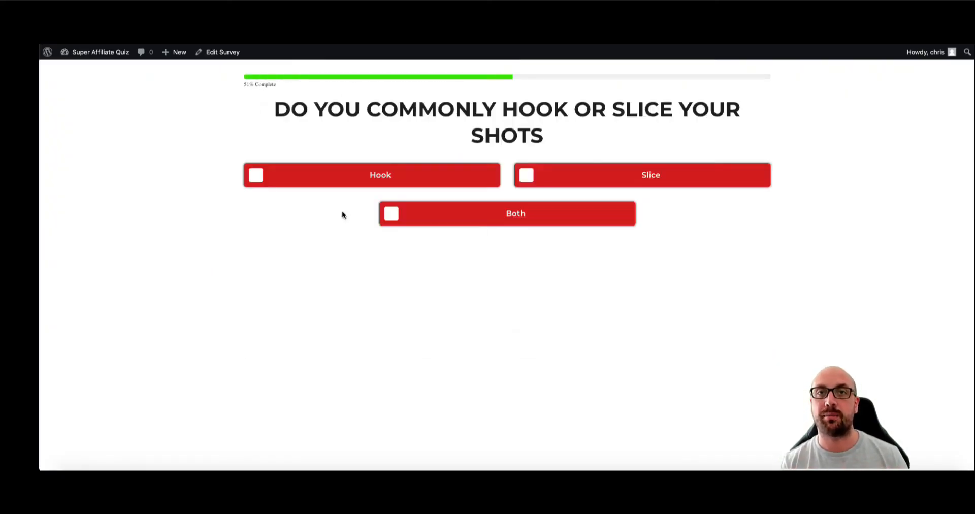
click(362, 183)
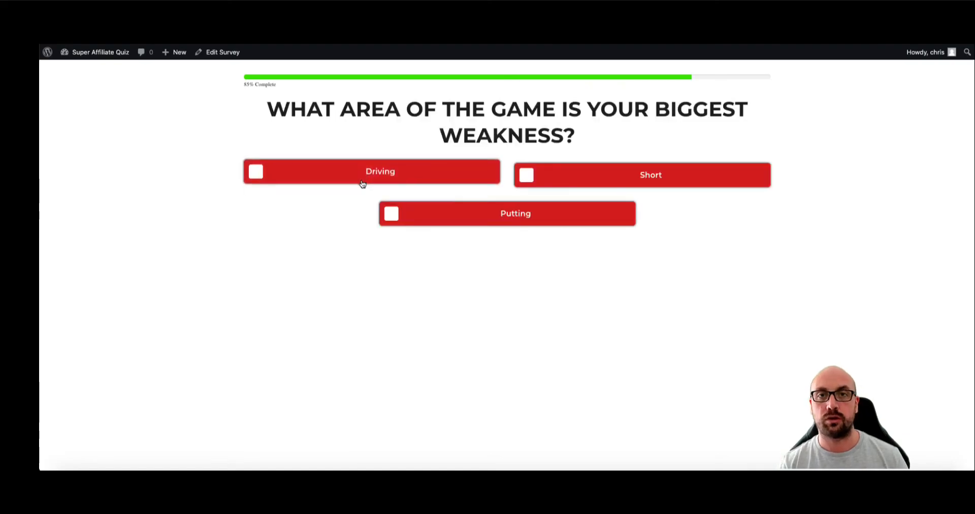
click(362, 181)
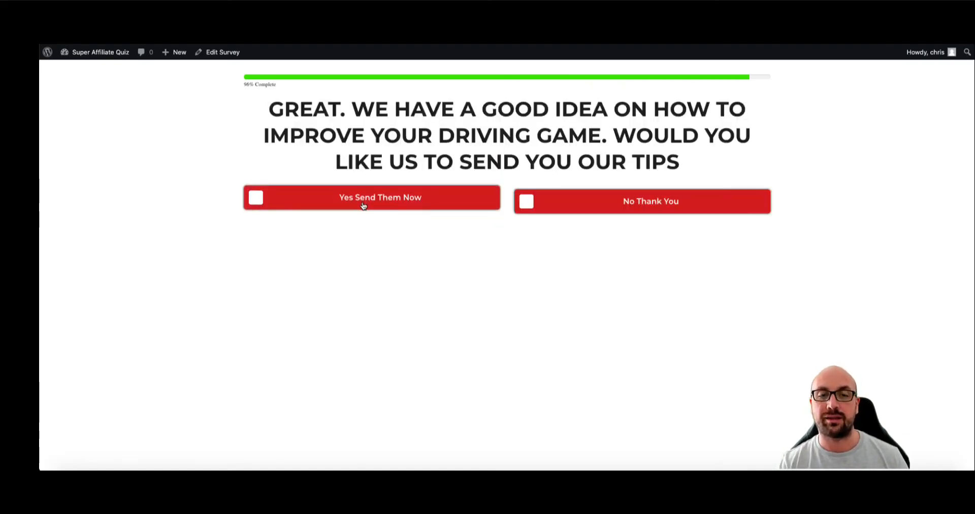
click(364, 203)
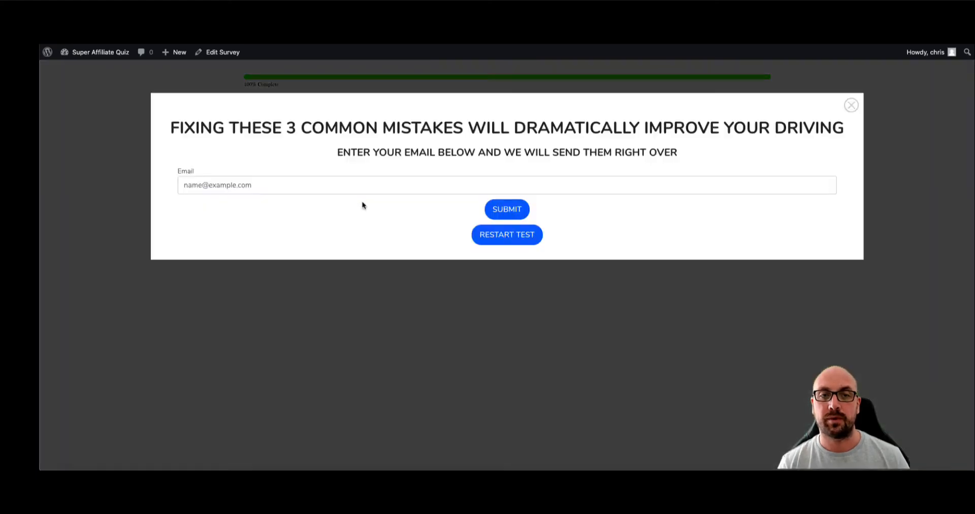
click(351, 186)
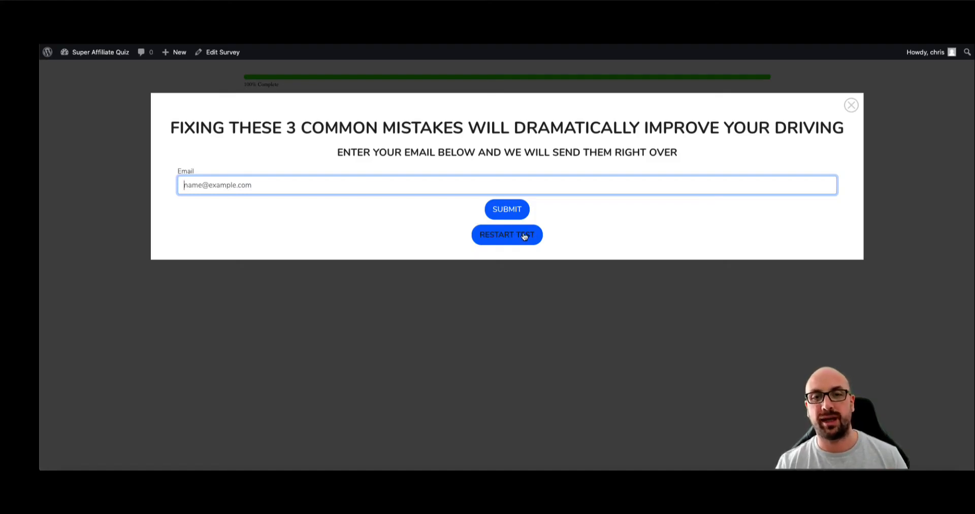
click(855, 105)
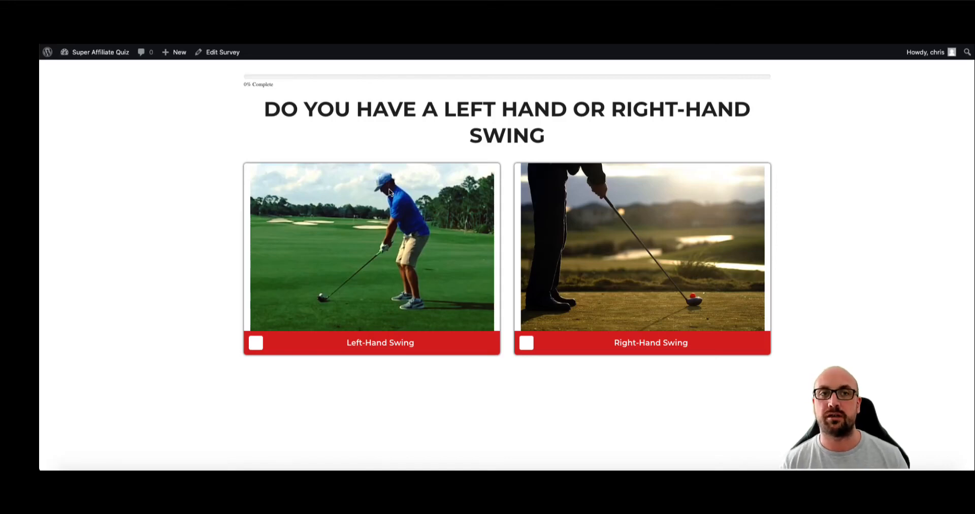
click(275, 12)
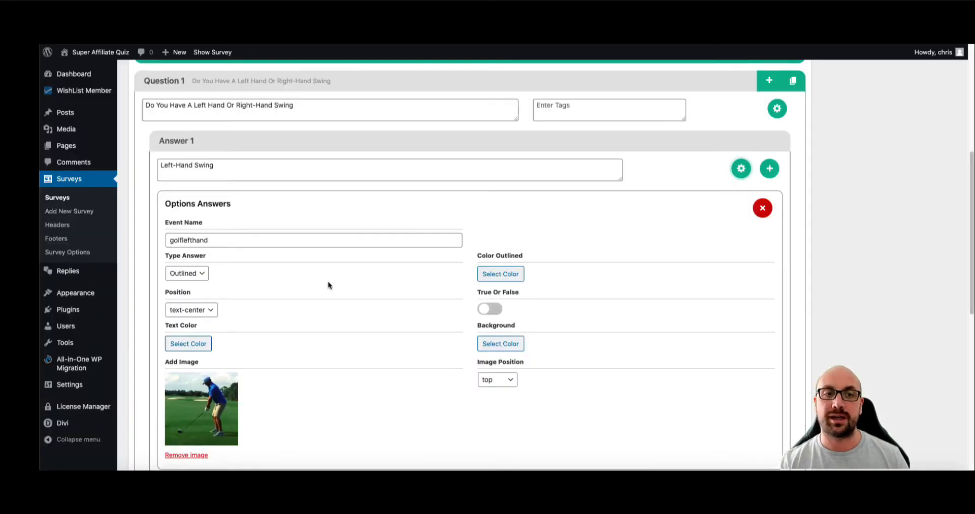
scroll(328, 285, down, 1)
click(235, 224)
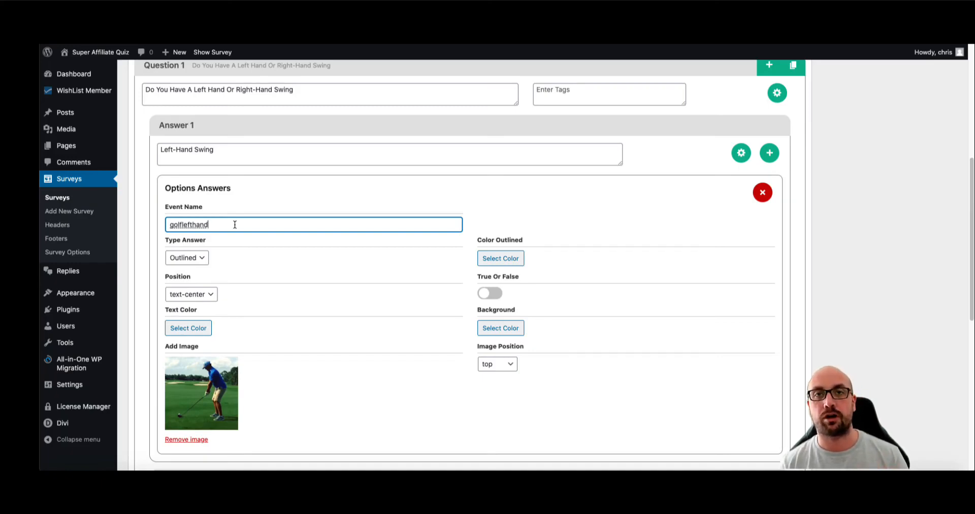
drag(218, 228, 177, 228)
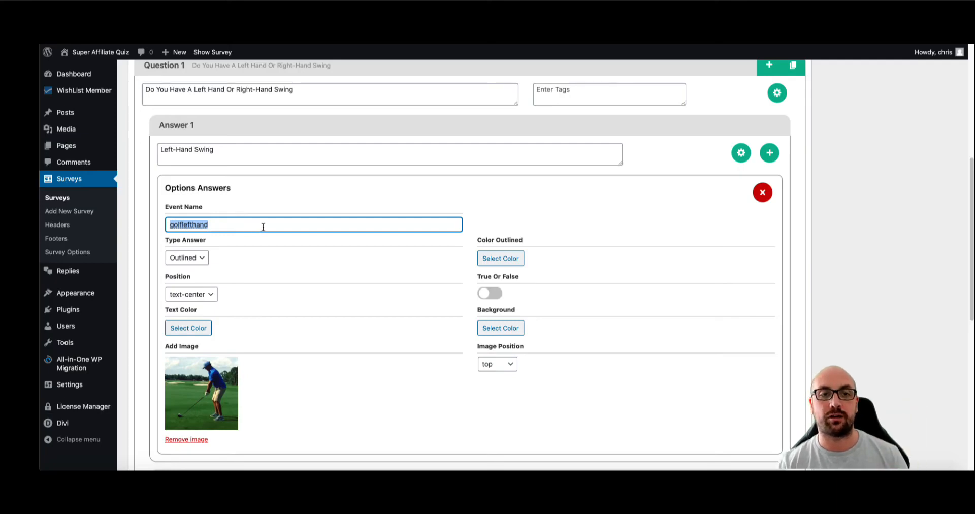
scroll(285, 239, down, 5)
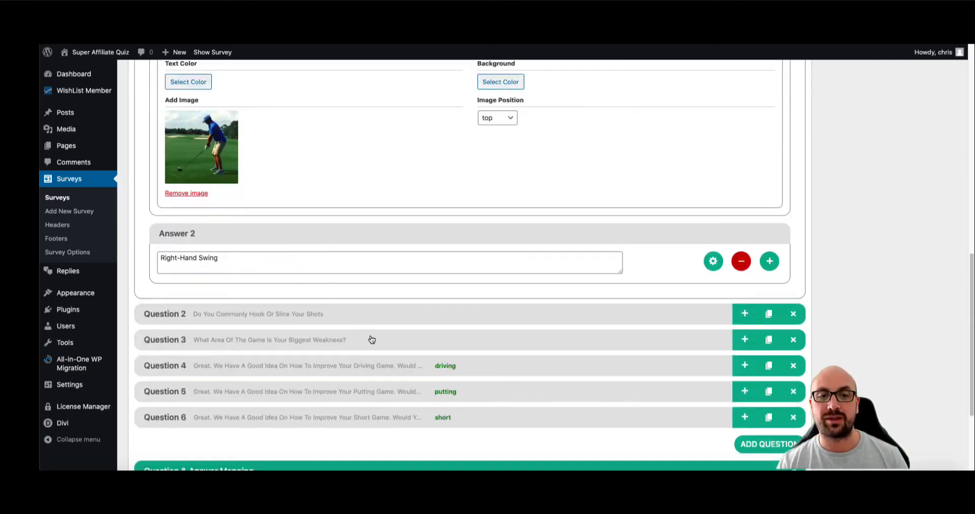
- Expand Question 2 and enter hookshots as the Hook answer's event name
click(366, 316)
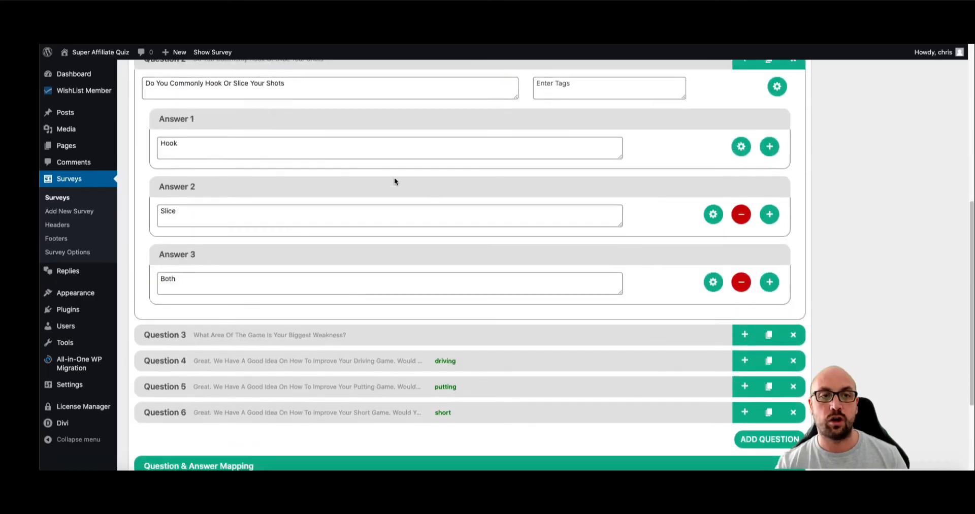
click(741, 146)
click(214, 218)
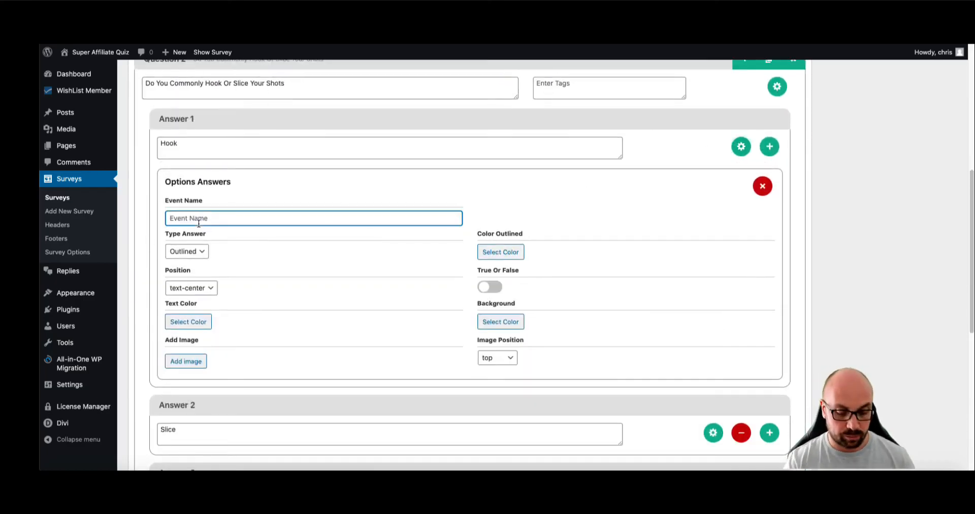
text(hookshots)
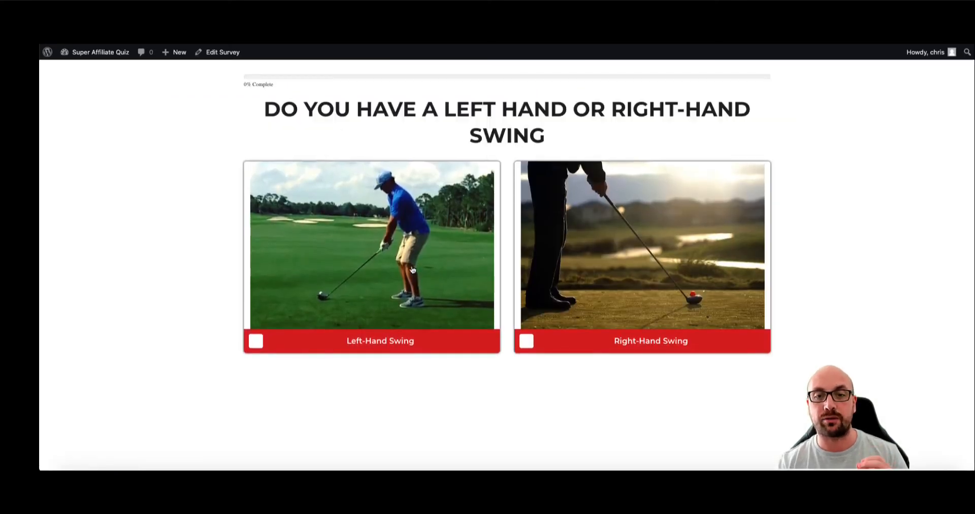
click(647, 304)
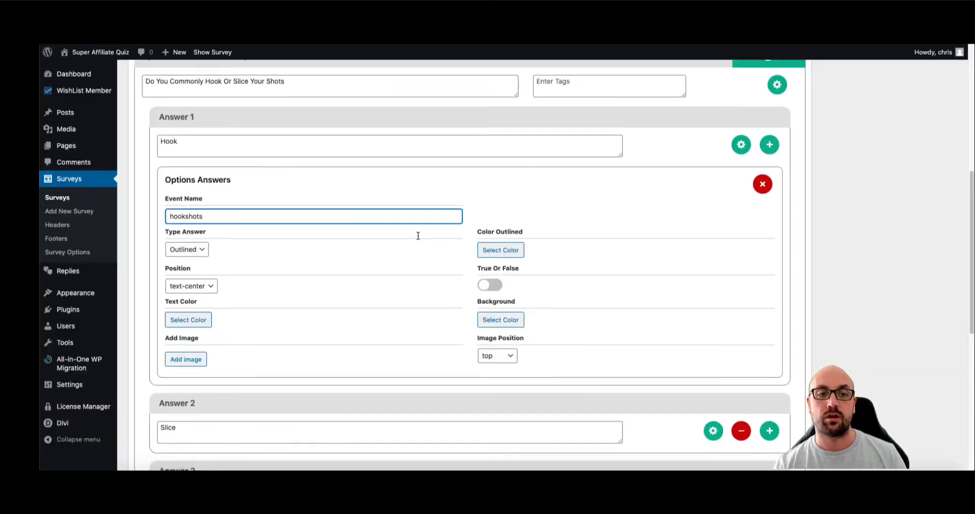
scroll(417, 233, down, 3)
scroll(416, 236, up, 4)
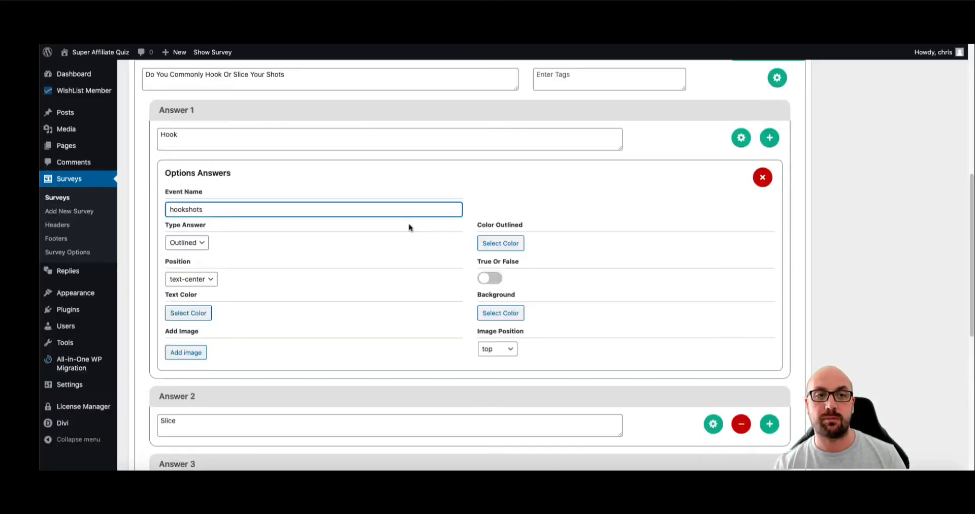
scroll(330, 122, up, 3)
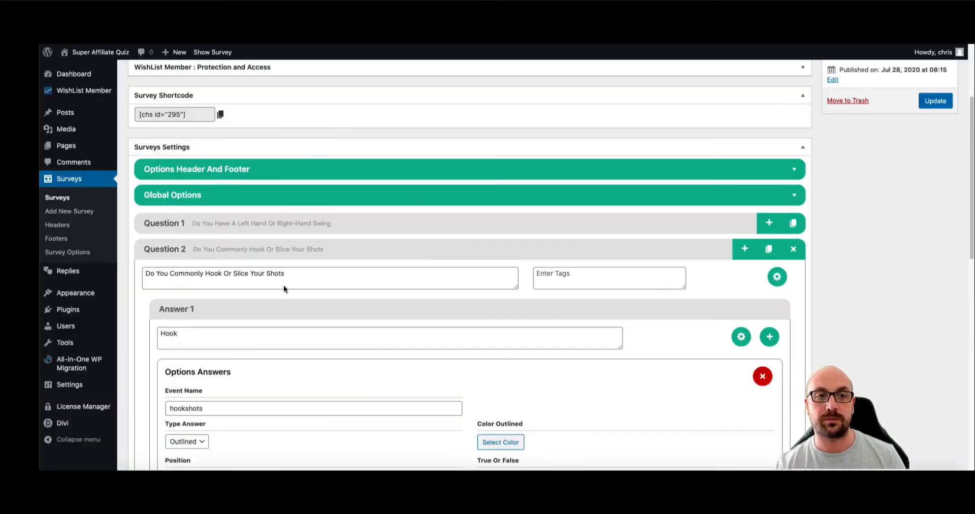
click(276, 250)
scroll(427, 267, down, 1)
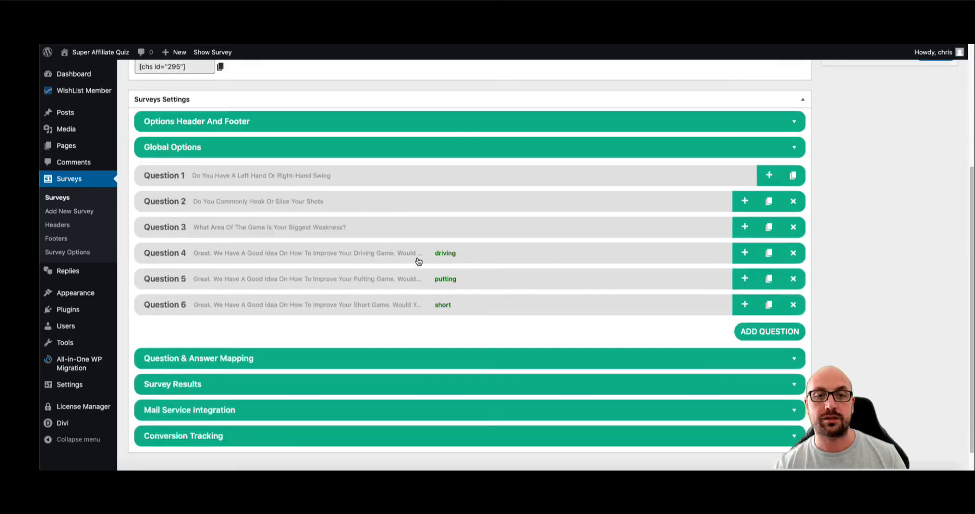
scroll(422, 264, down, 1)
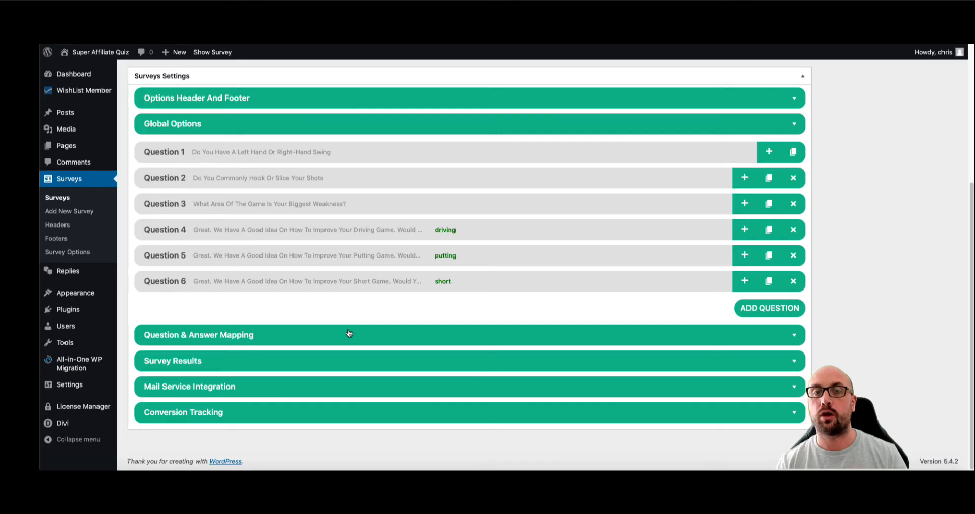
- Show the Question & Answer Mapping diagram and pan to the swing and hook-or-slice questions
click(350, 333)
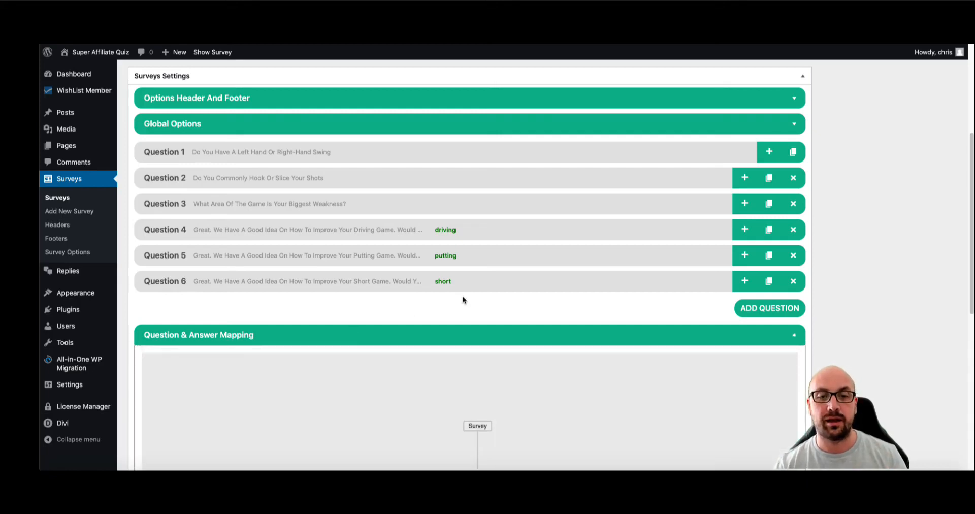
scroll(502, 310, down, 1)
scroll(531, 323, down, 3)
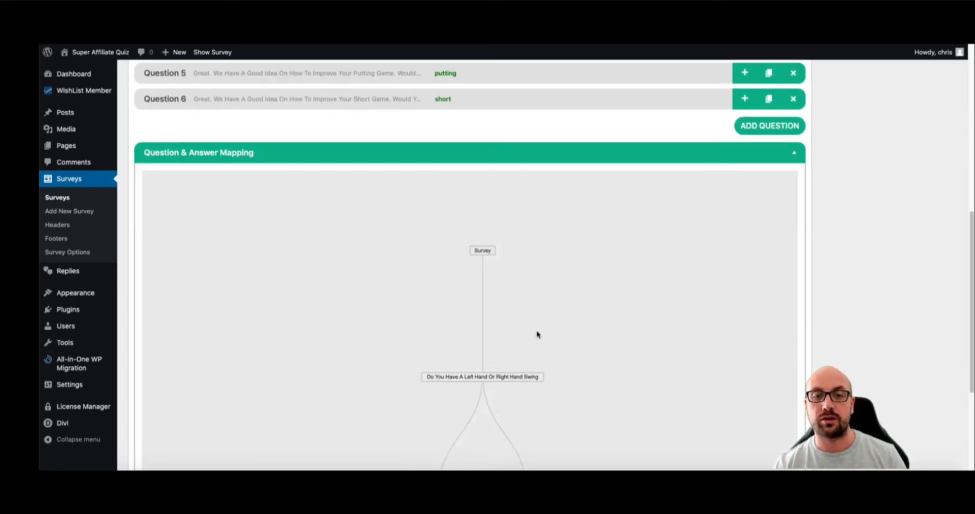
drag(536, 330, 536, 203)
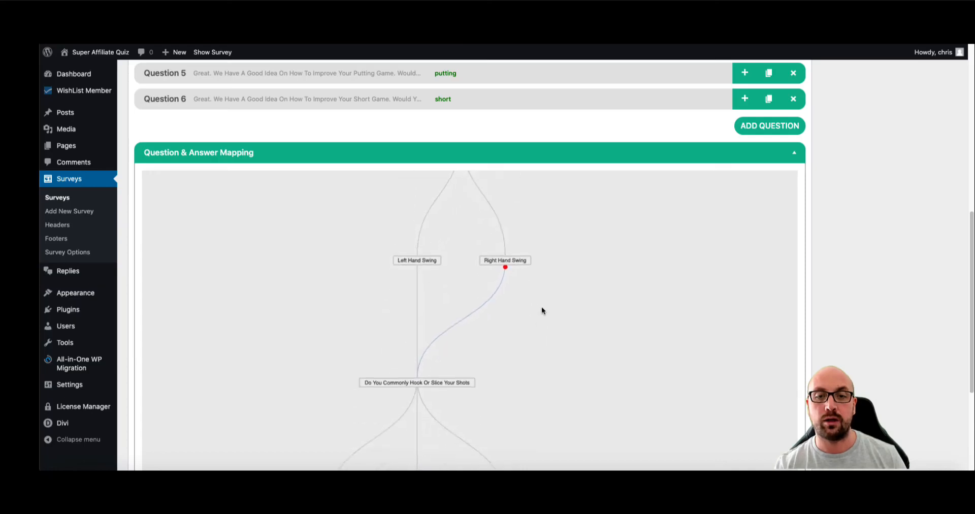
drag(542, 310, 542, 339)
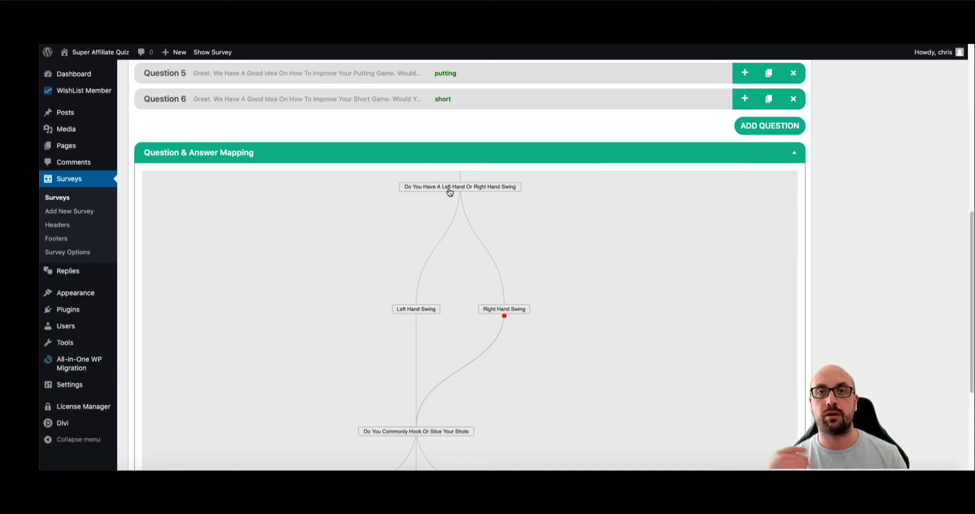
scroll(508, 325, down, 2)
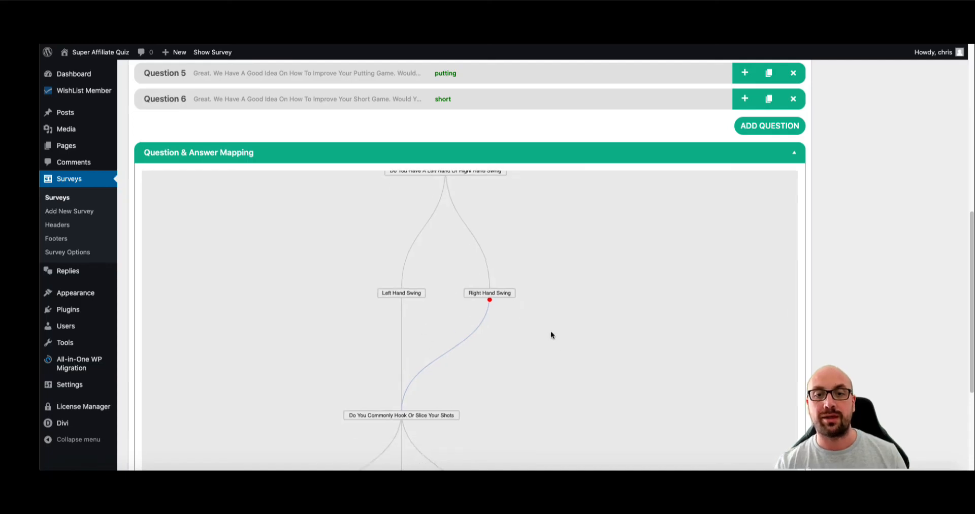
scroll(510, 315, down, 3)
drag(517, 308, 515, 303)
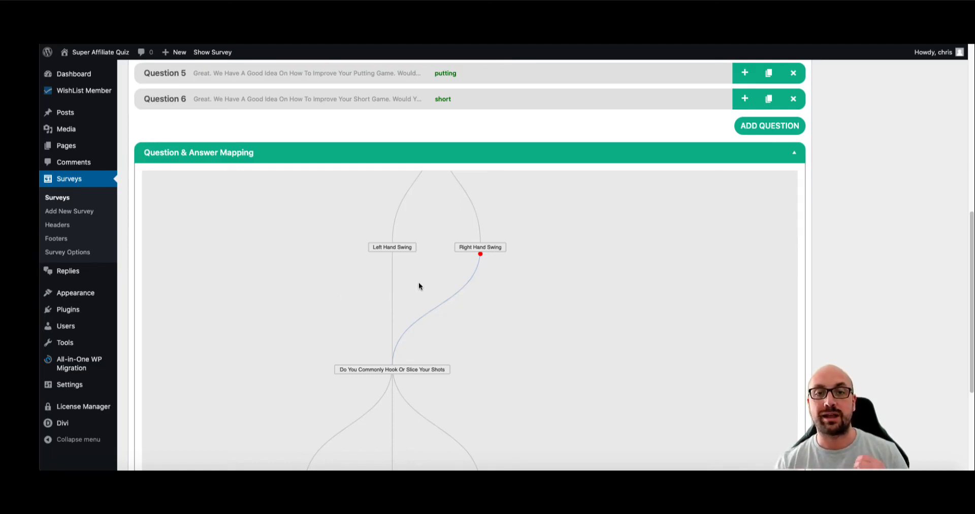
scroll(513, 356, up, 4)
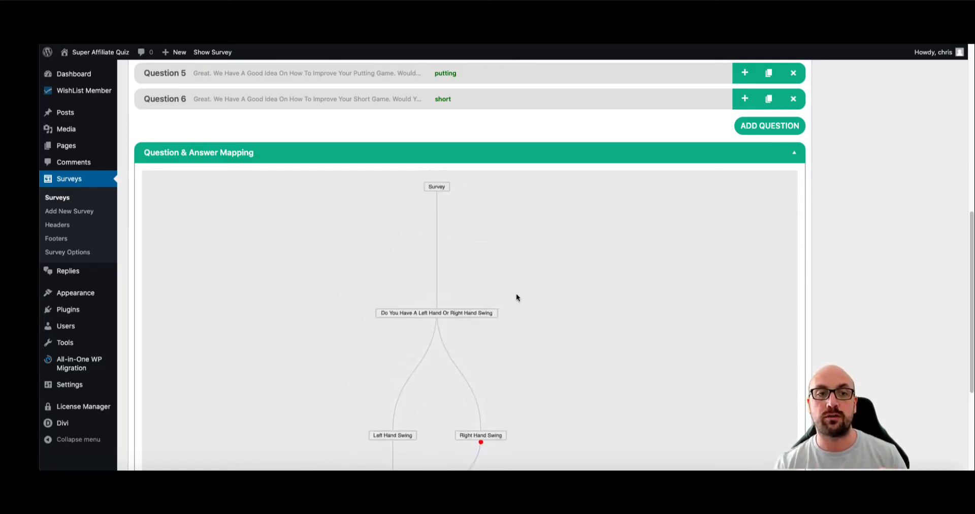
scroll(473, 257, down, 5)
- Remove the Slice and Both links to the biggest-weakness question
mouse_move(520, 285)
mouse_down()
mouse_move(511, 209)
mouse_move(511, 279)
mouse_up()
mouse_move(436, 190)
mouse_down()
mouse_move(442, 221)
mouse_move(460, 234)
mouse_move(433, 195)
mouse_up()
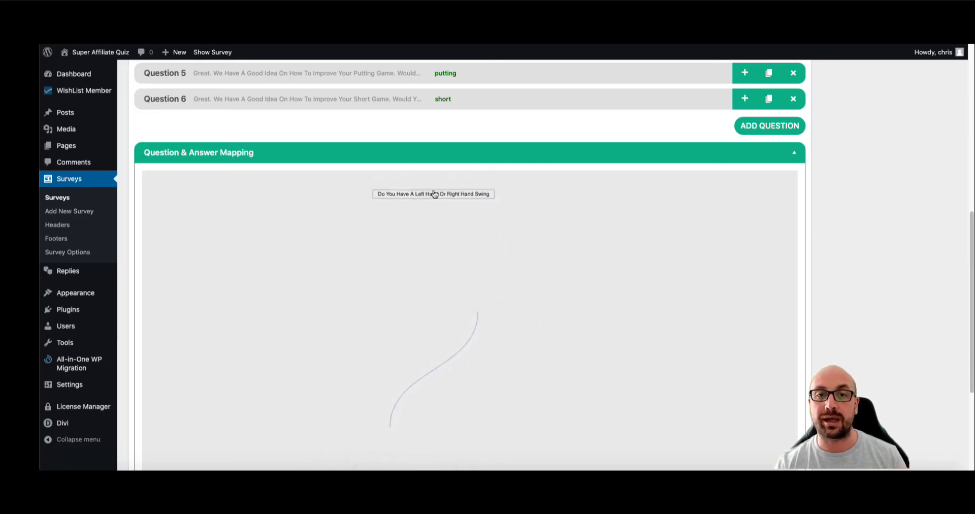
drag(489, 236, 479, 163)
drag(487, 340, 510, 222)
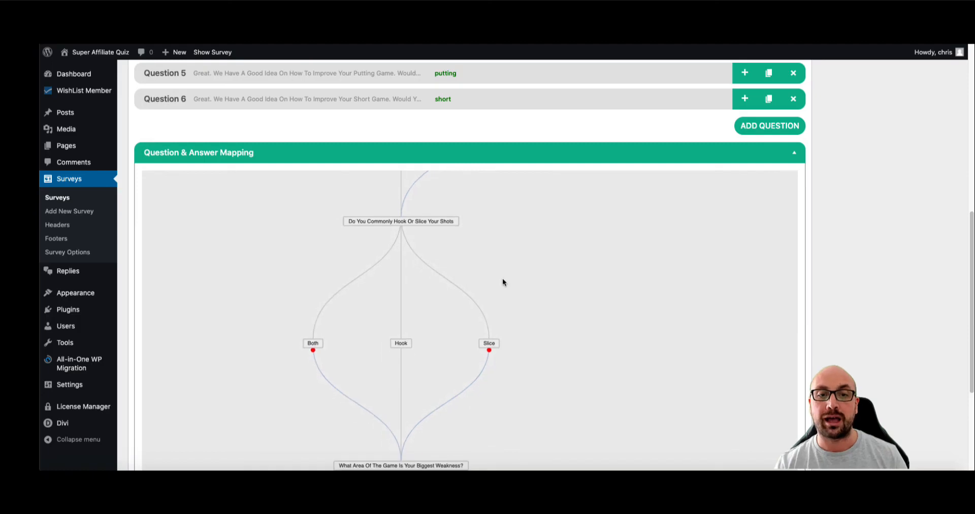
scroll(508, 264, down, 4)
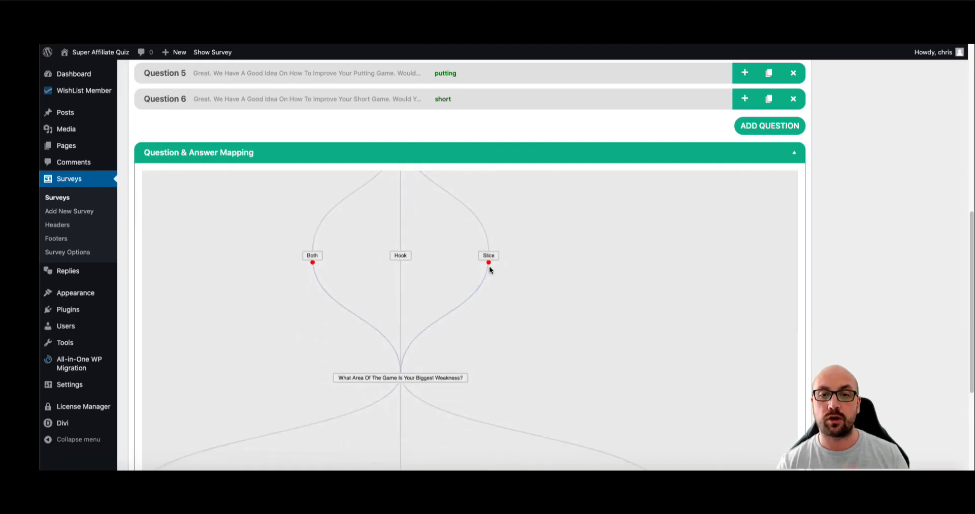
click(490, 263)
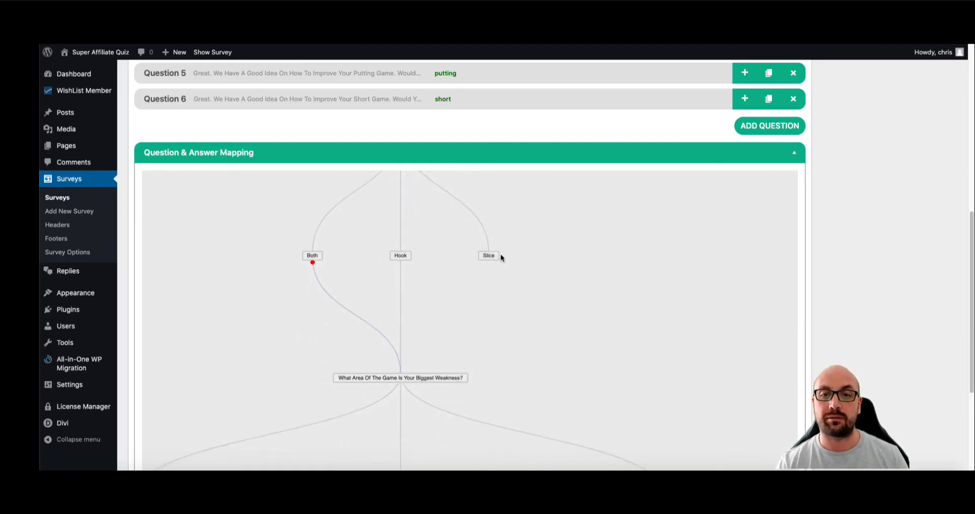
drag(404, 379, 476, 273)
click(312, 263)
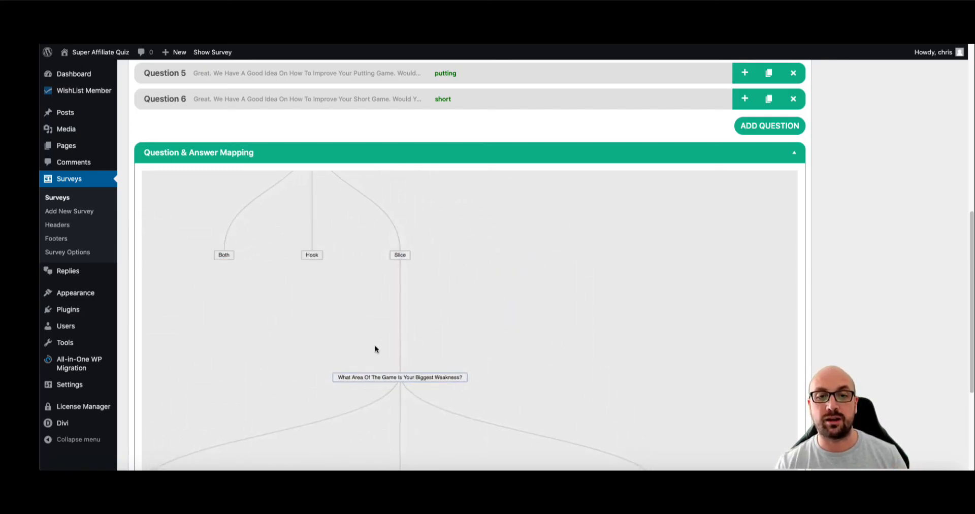
- Link the Hook and Both answers to the biggest-weakness question
drag(315, 261, 349, 328)
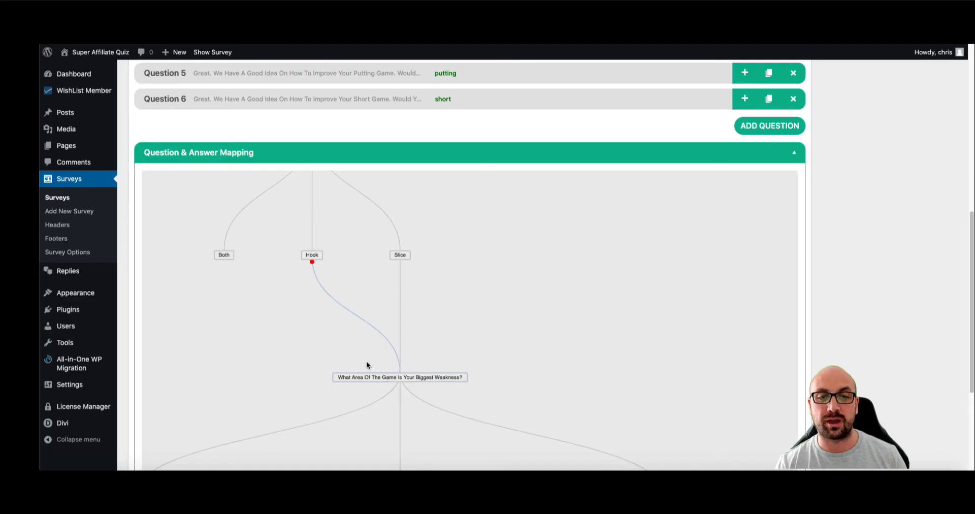
drag(224, 261, 243, 282)
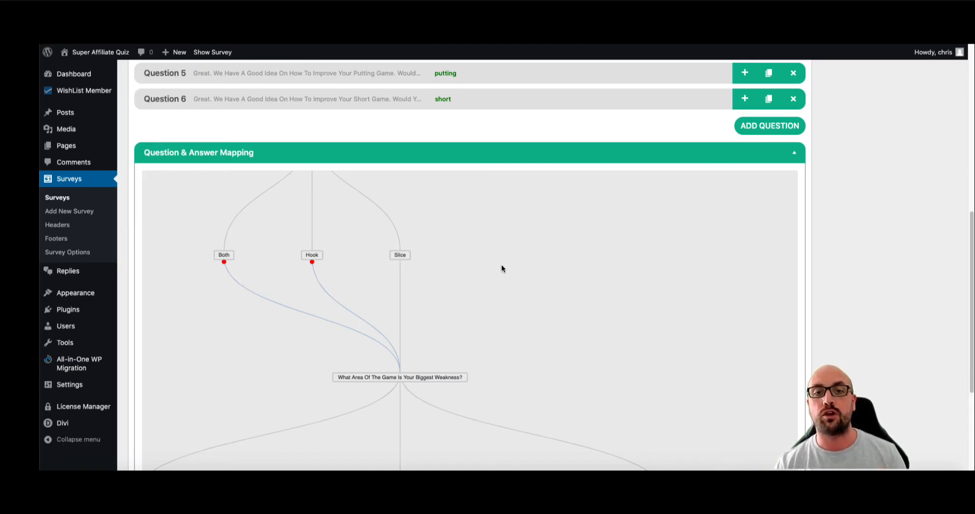
drag(501, 267, 487, 219)
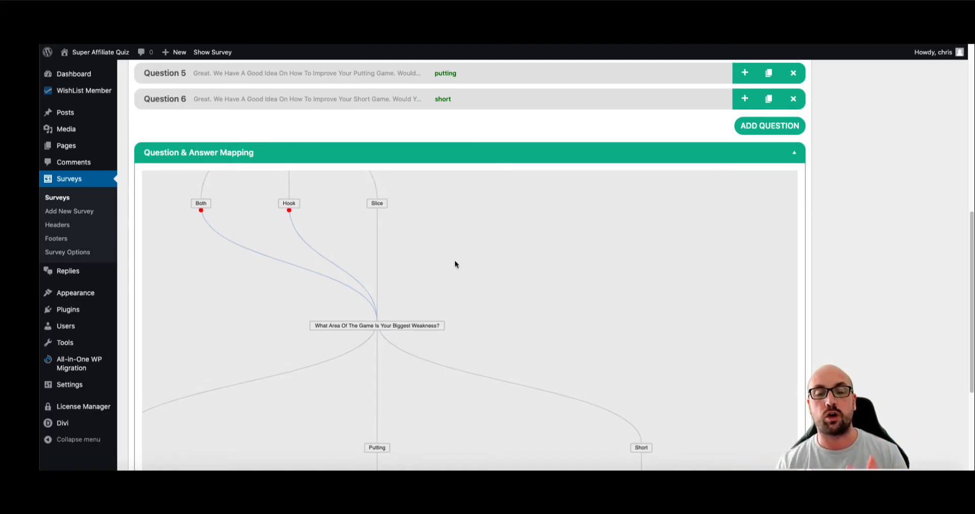
scroll(492, 98, down, 2)
scroll(670, 194, down, 3)
scroll(836, 222, down, 3)
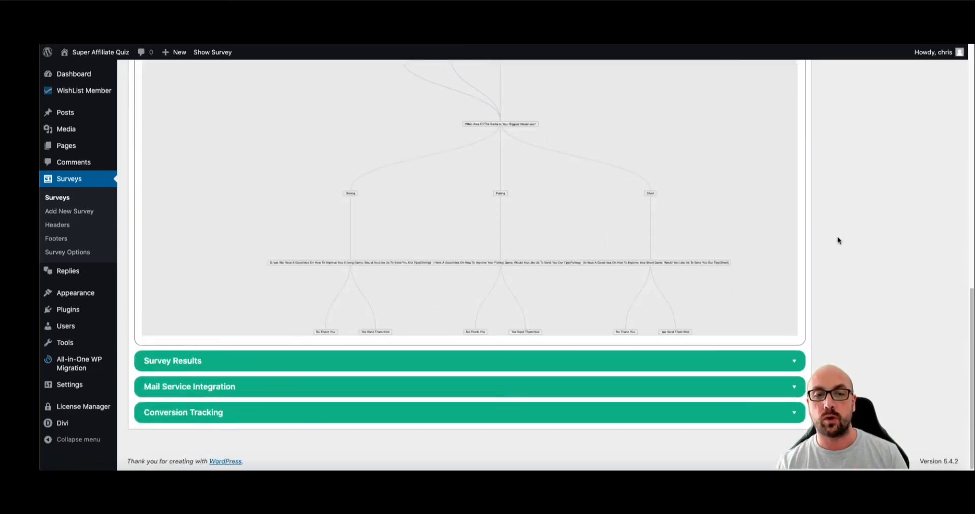
- Expand the survey results and Dynamic Result settings to Result 1
click(661, 363)
scroll(836, 278, down, 2)
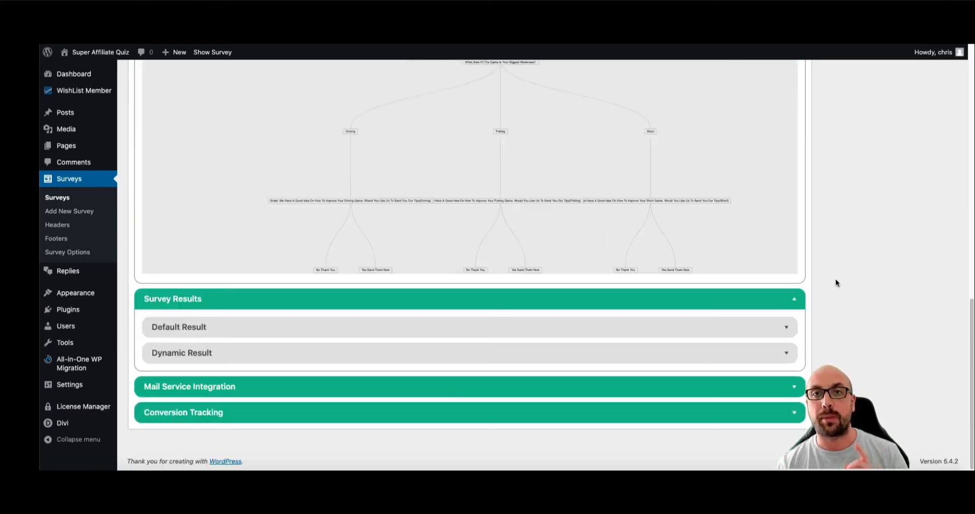
click(295, 350)
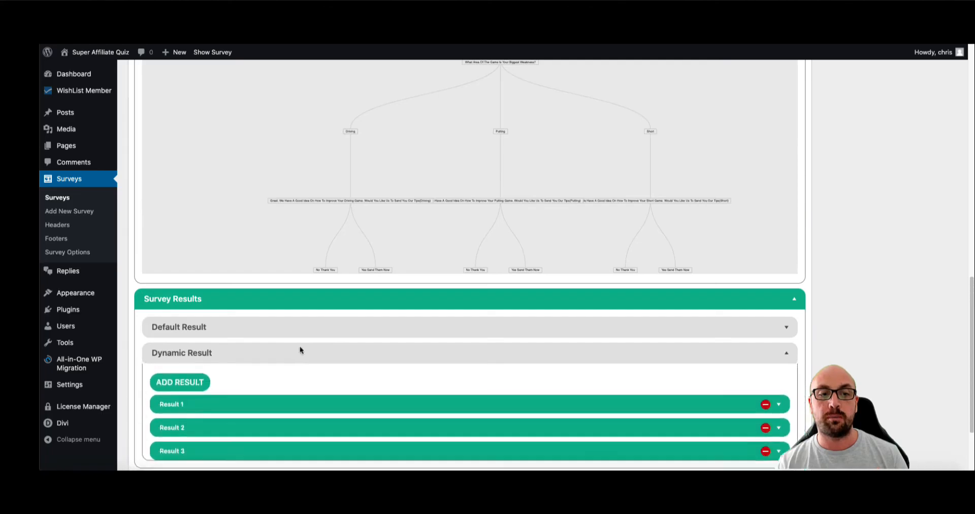
scroll(300, 348, down, 2)
click(271, 329)
scroll(433, 314, down, 5)
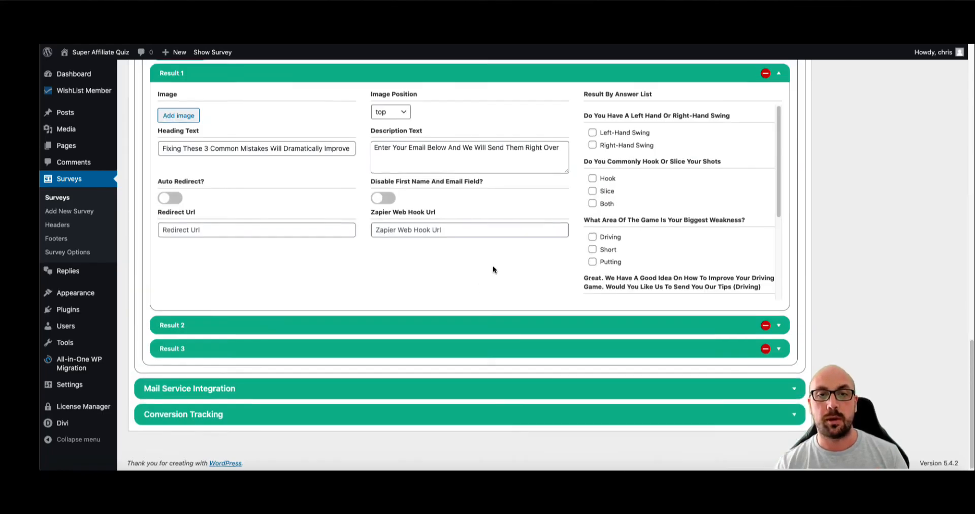
scroll(534, 249, up, 2)
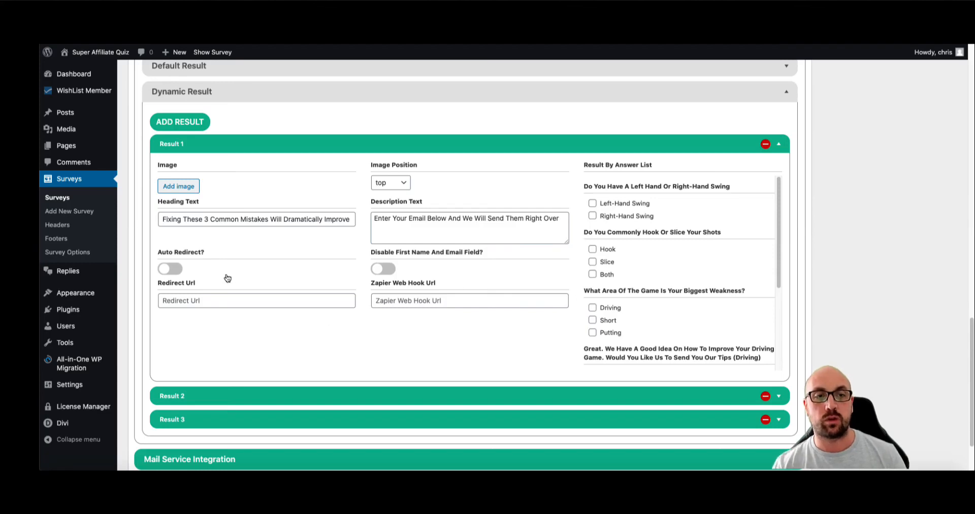
- Tick Left-Hand Swing, Hook and Driving as Result 1's triggering answers
click(592, 203)
scroll(611, 240, down, 1)
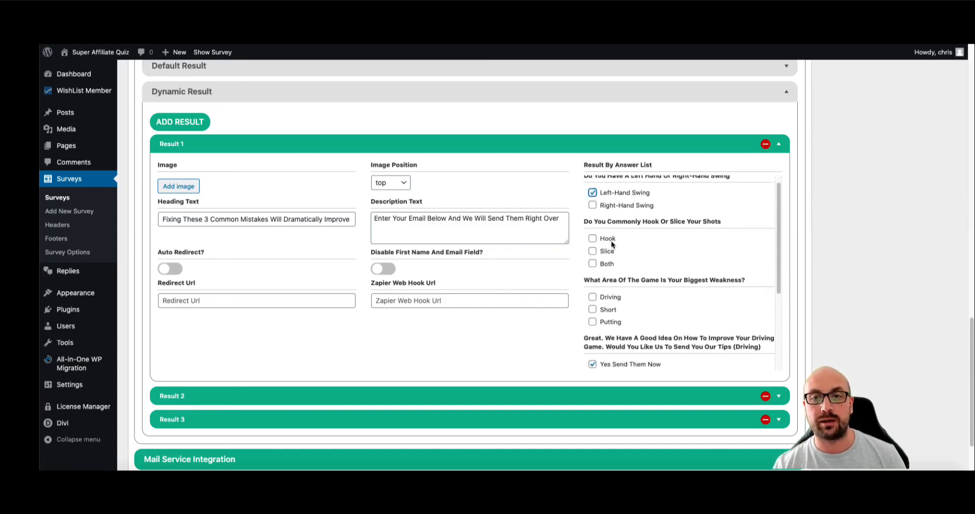
click(593, 238)
scroll(610, 264, down, 3)
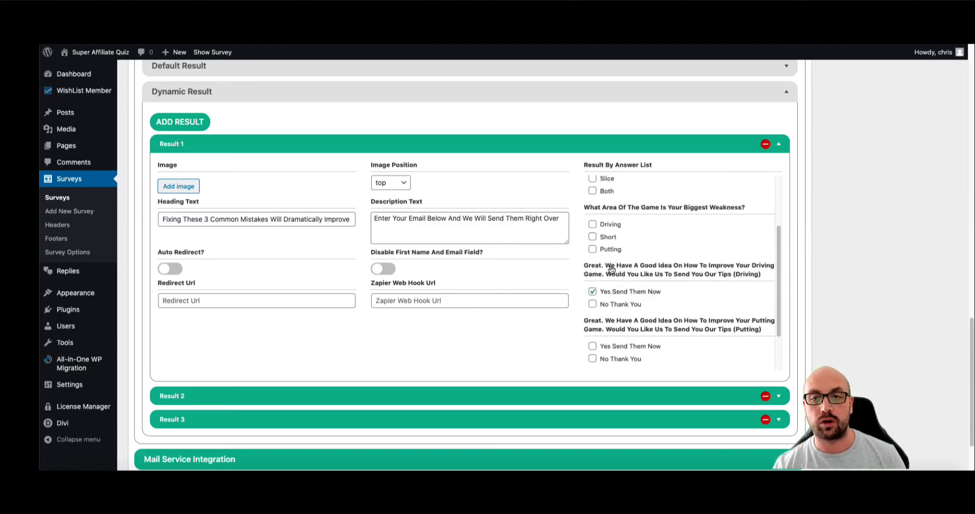
click(593, 237)
scroll(600, 272, down, 1)
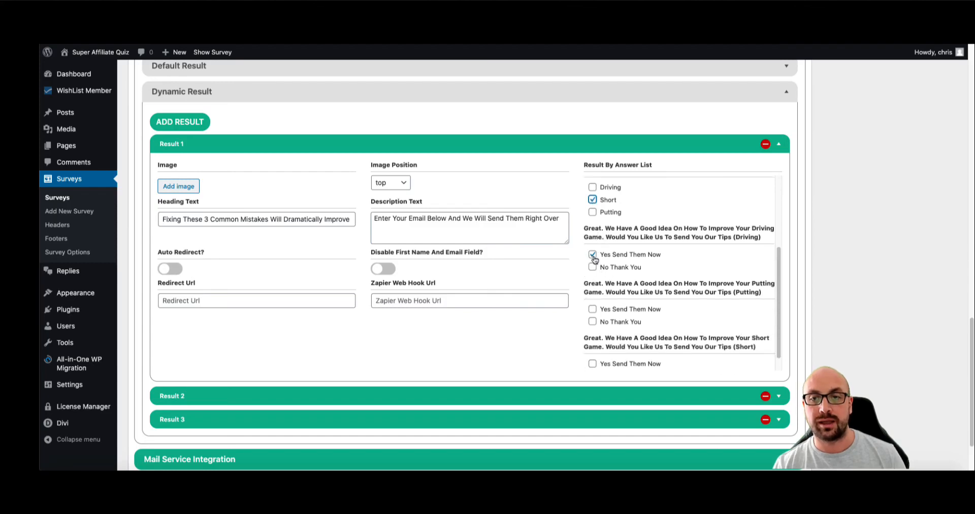
scroll(616, 263, up, 3)
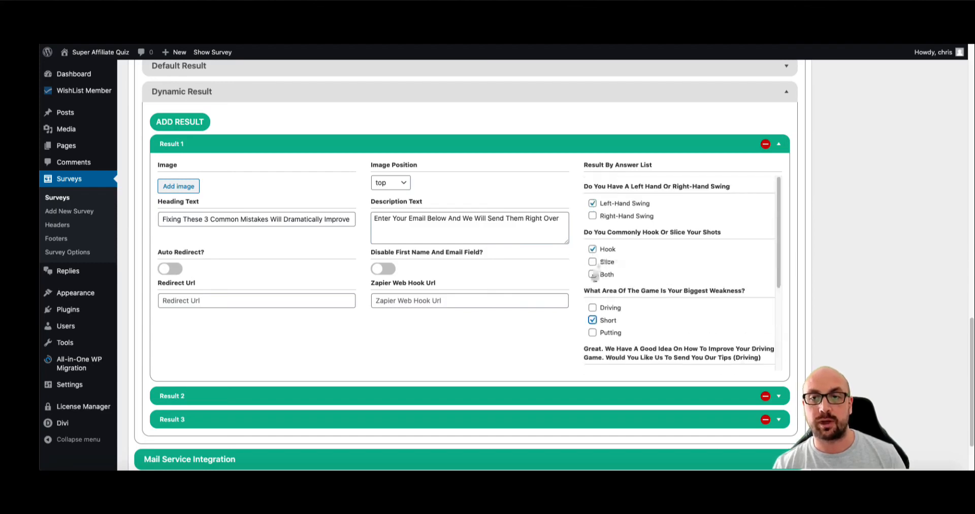
click(593, 248)
click(593, 320)
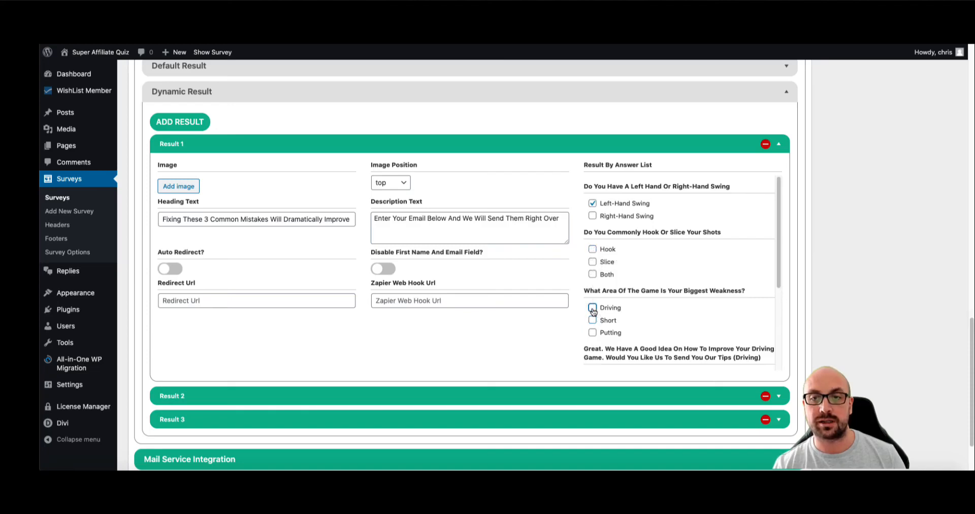
click(592, 307)
scroll(595, 254, down, 3)
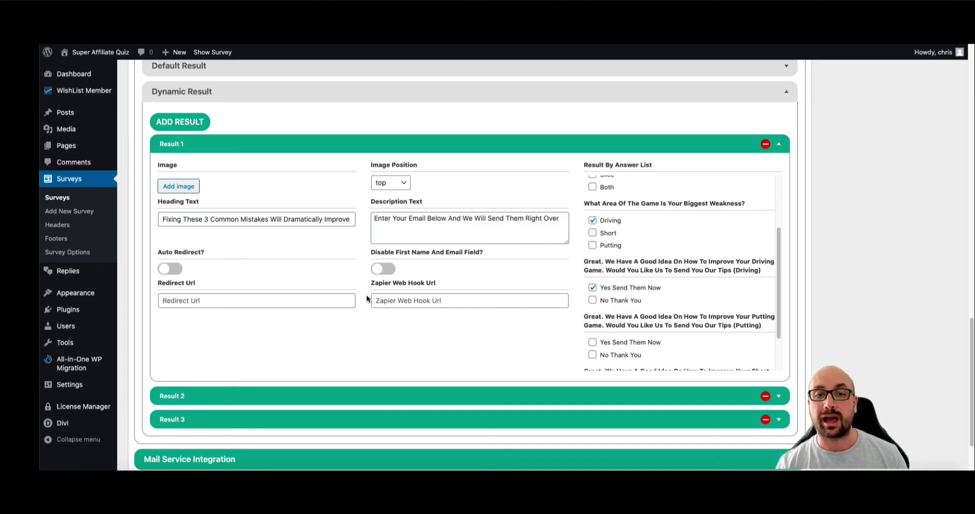
- Review Result 1's Zapier webhook and redirect URL fields
click(386, 301)
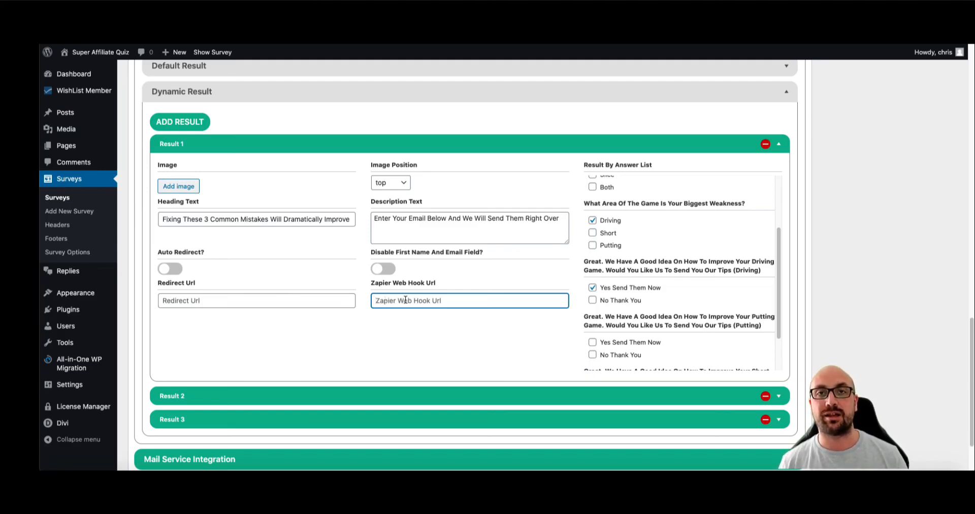
scroll(633, 221, up, 4)
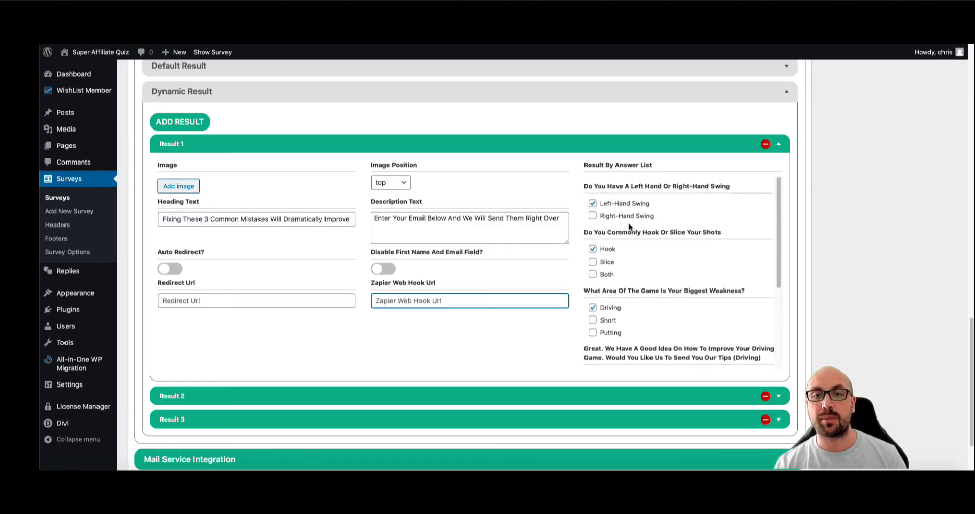
scroll(620, 215, down, 1)
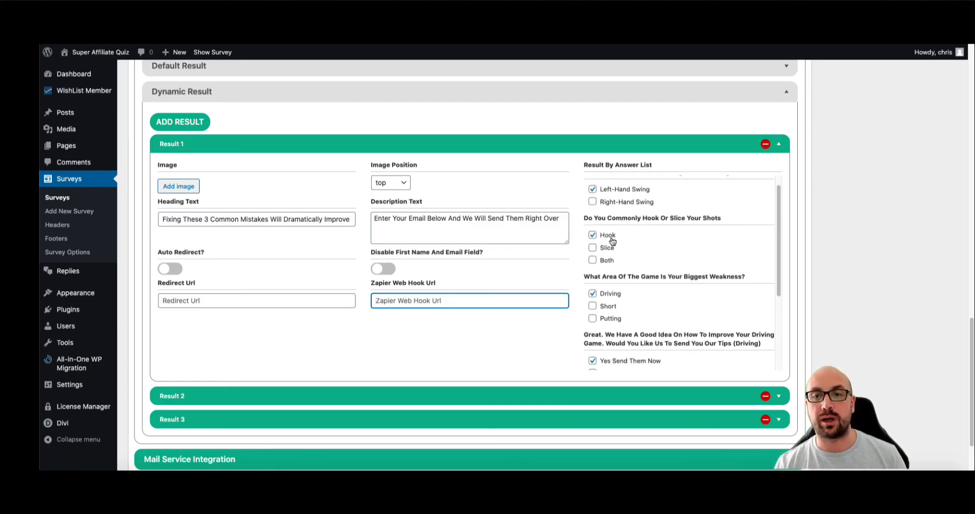
scroll(612, 240, down, 4)
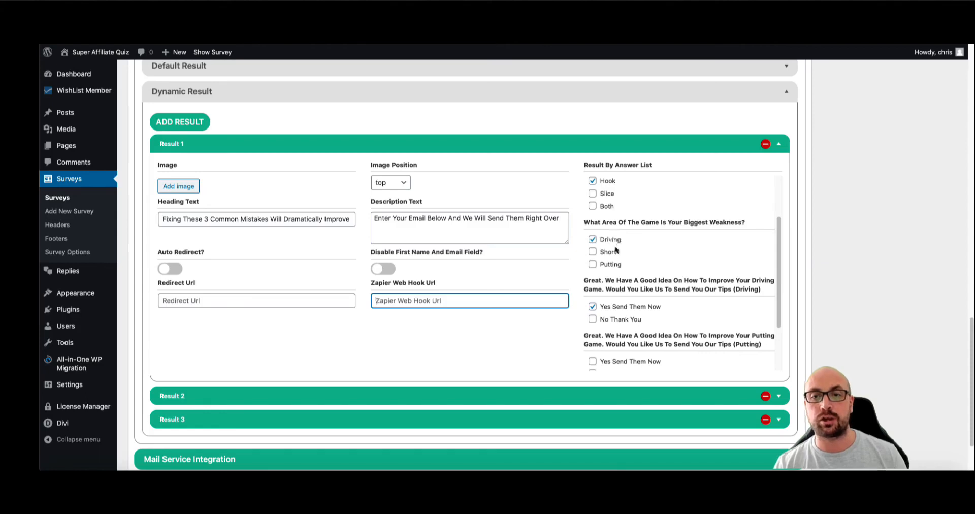
scroll(615, 247, down, 1)
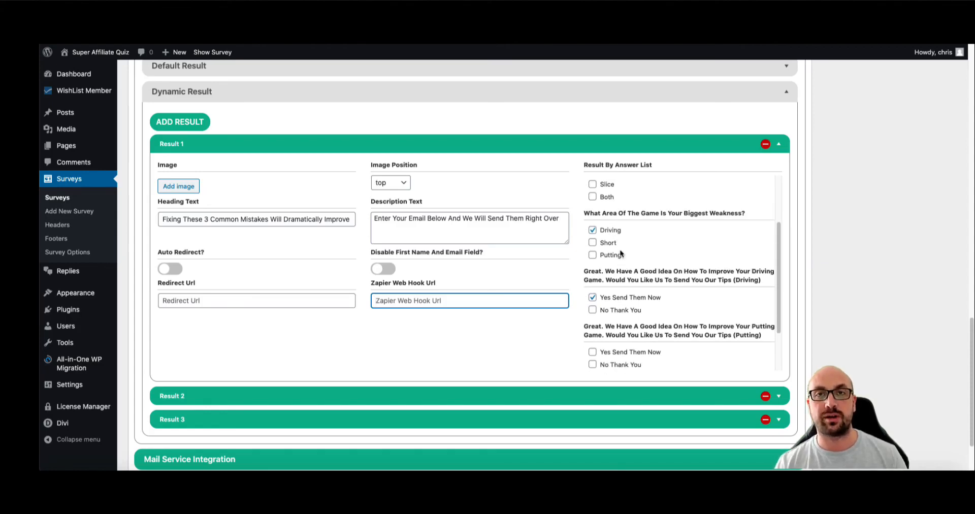
click(188, 301)
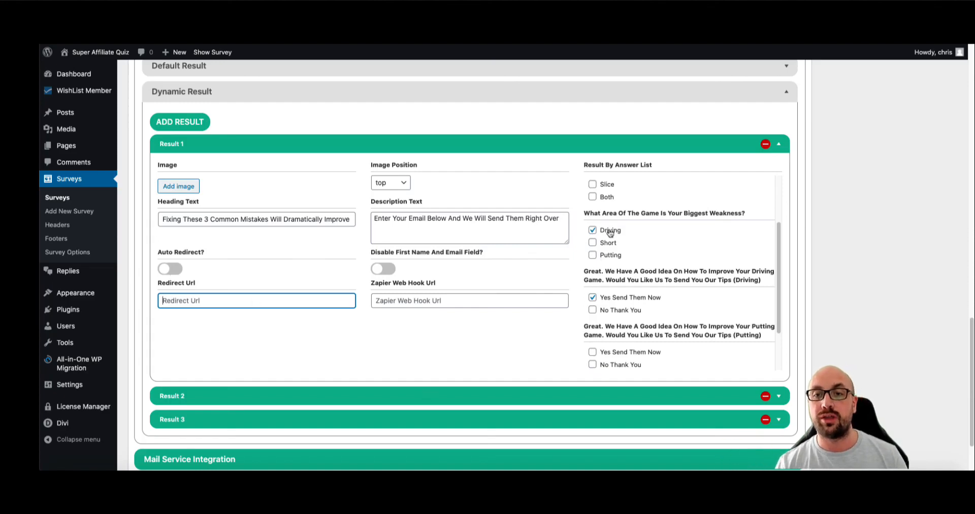
scroll(612, 215, up, 1)
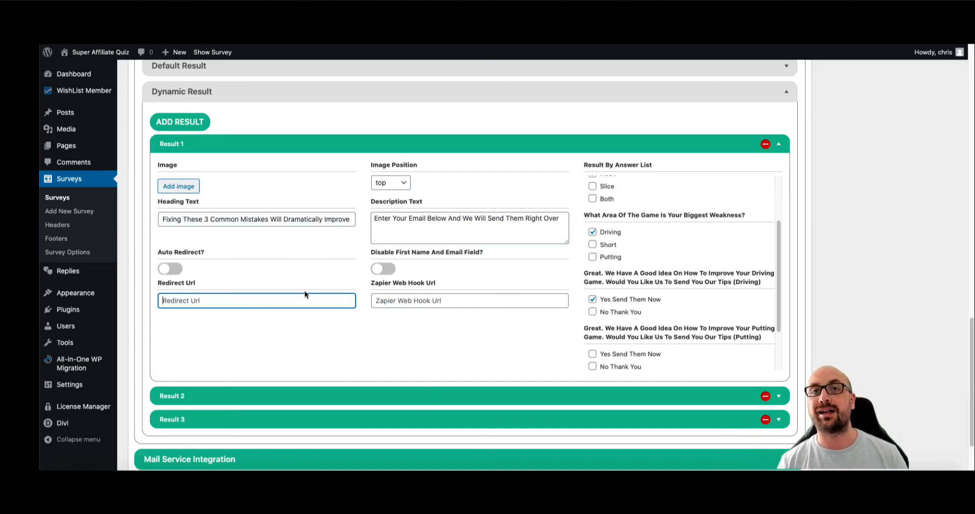
scroll(626, 209, up, 1)
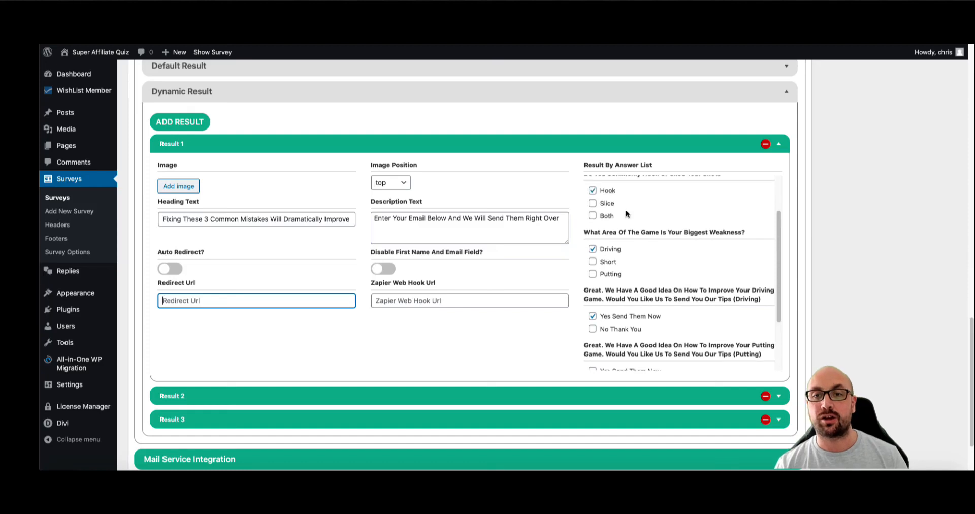
scroll(612, 210, up, 3)
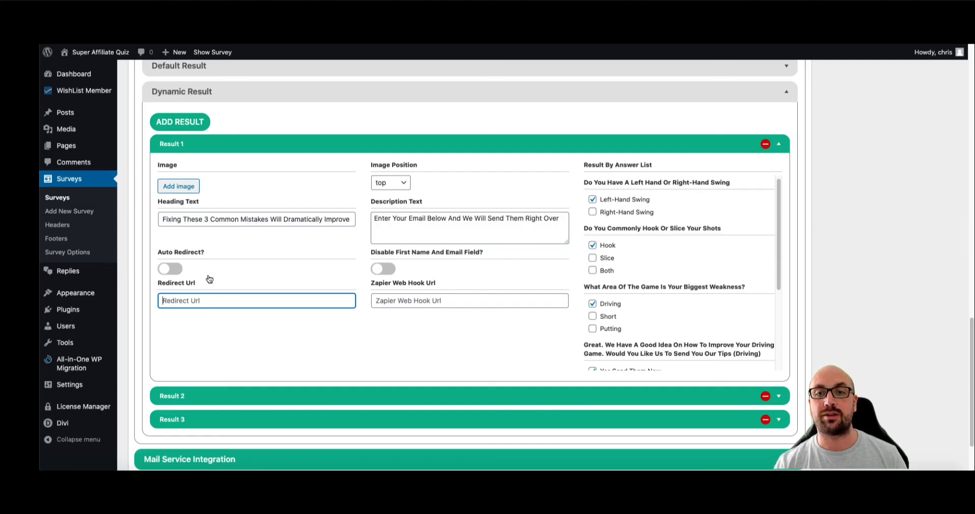
scroll(615, 234, down, 1)
scroll(632, 276, down, 1)
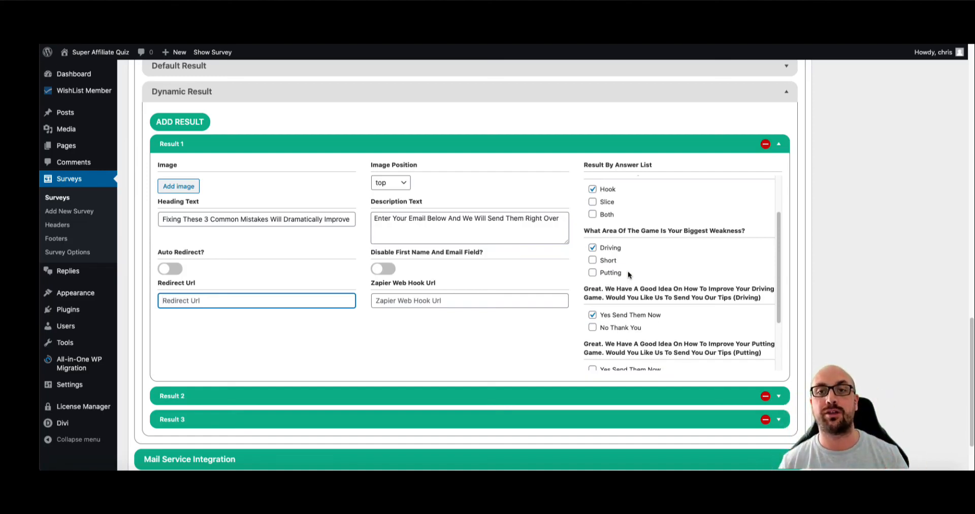
scroll(456, 112, down, 2)
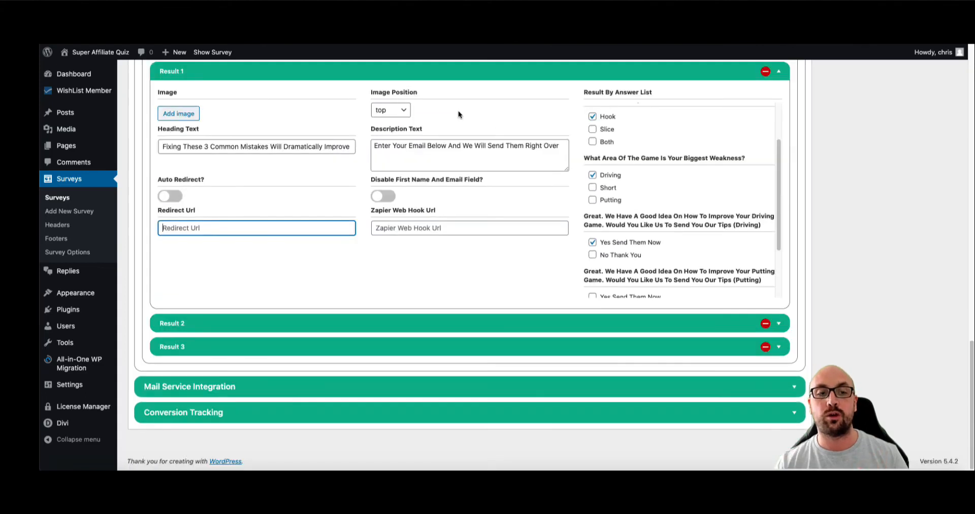
- Expand the Mail Service Integration and Conversion Tracking sections
click(332, 388)
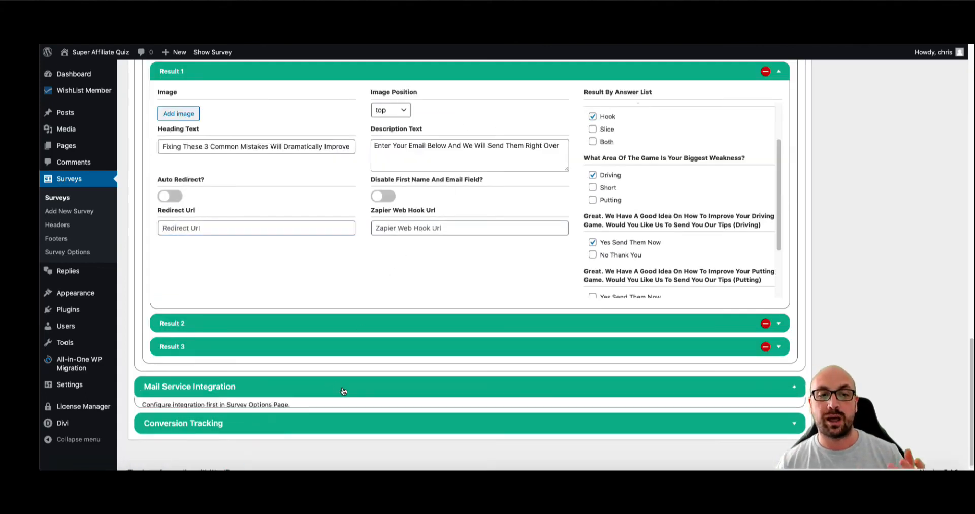
scroll(343, 385, down, 1)
click(290, 410)
scroll(295, 406, down, 2)
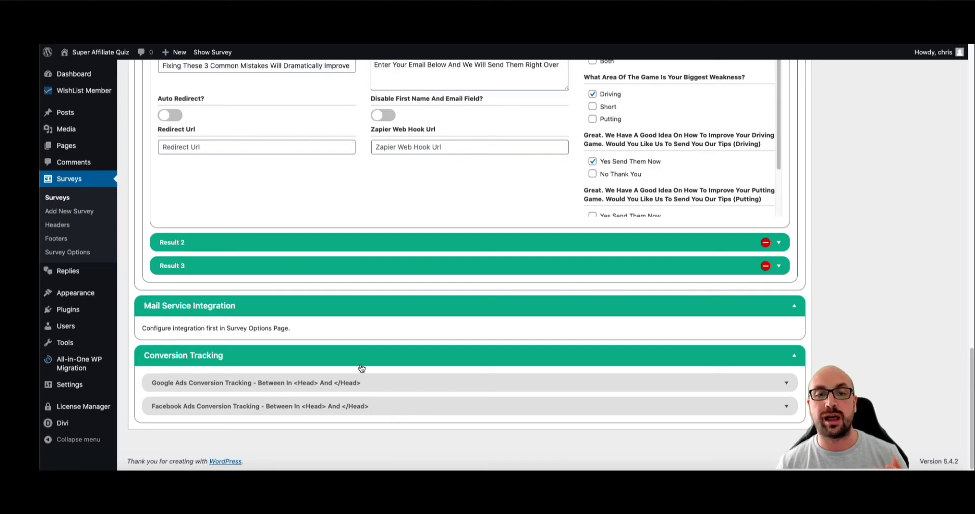
- Go to Surveys > Survey Options and expand Survey Manage Templates
scroll(362, 368, up, 5)
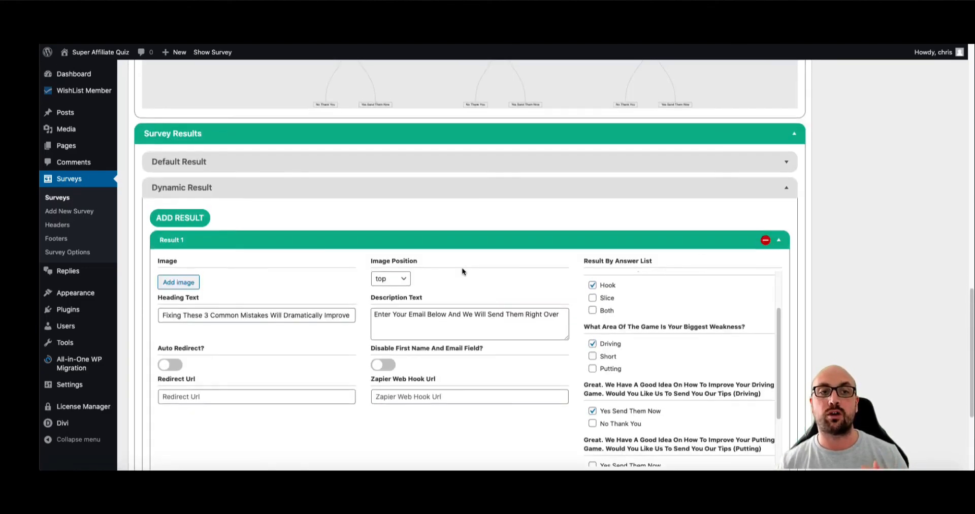
scroll(462, 271, up, 6)
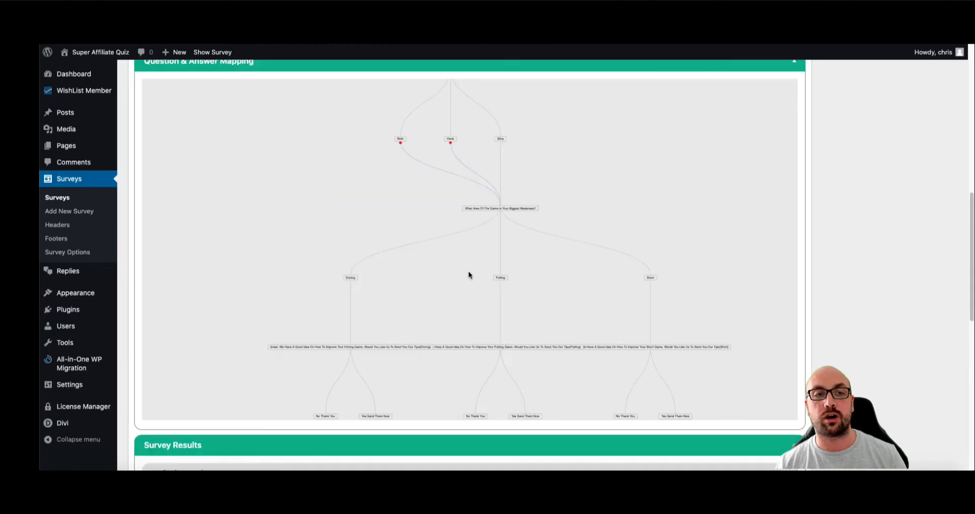
click(71, 252)
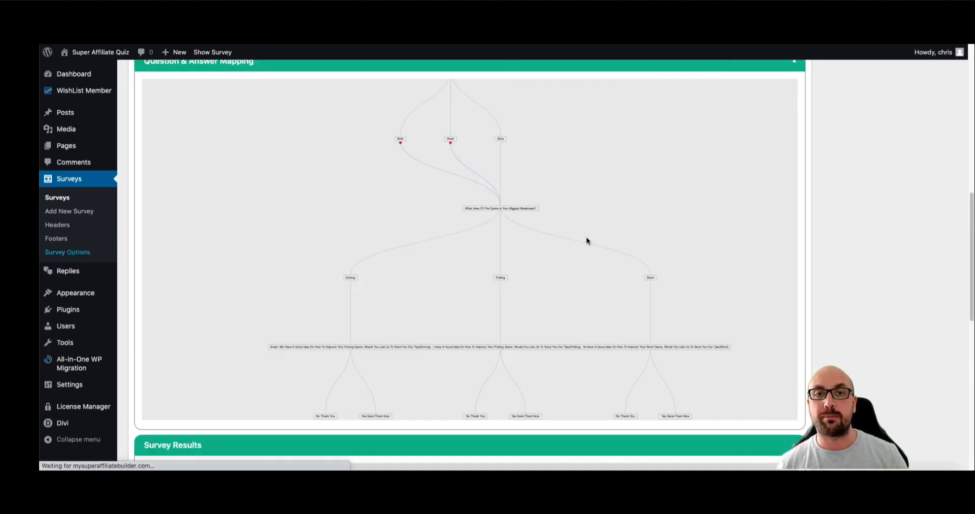
click(300, 139)
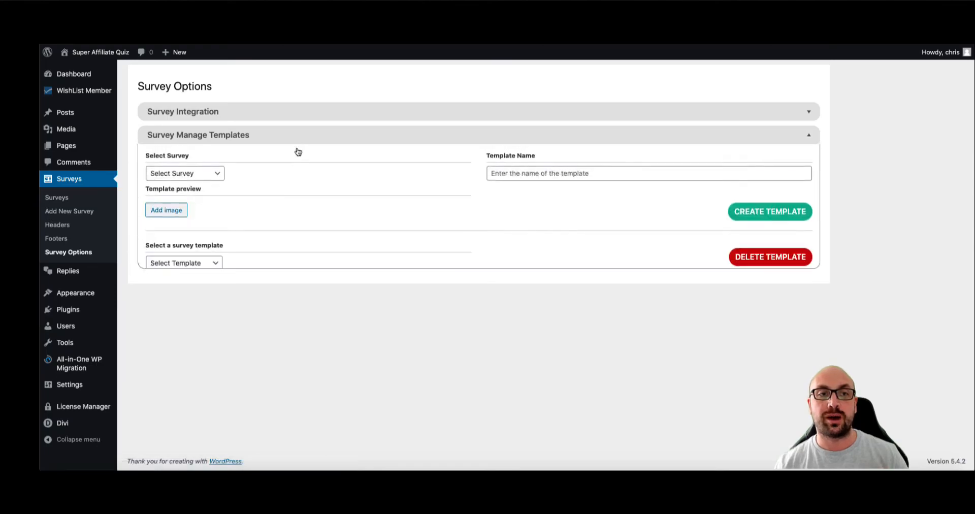
- Select the Golf Swing survey, name the template GolfSwing1 and use the GOLF logo image
click(208, 177)
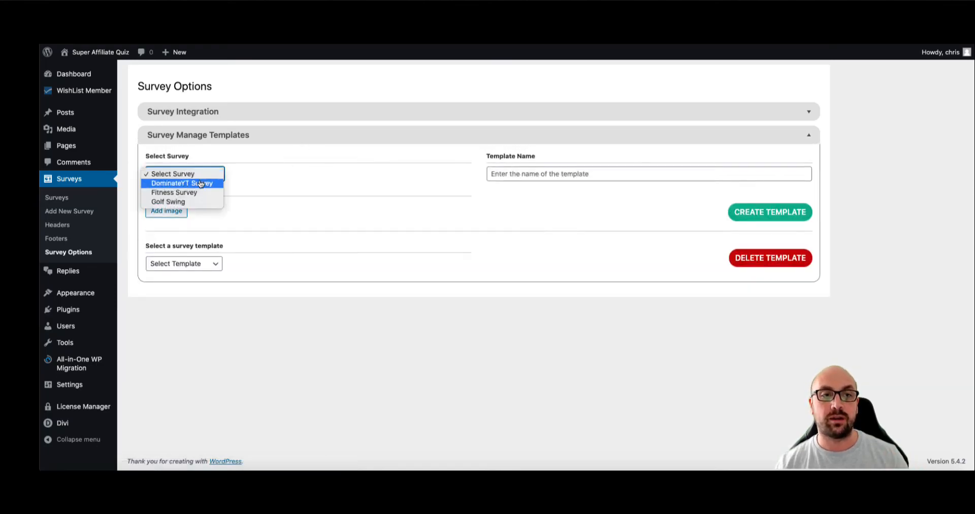
click(188, 202)
click(496, 176)
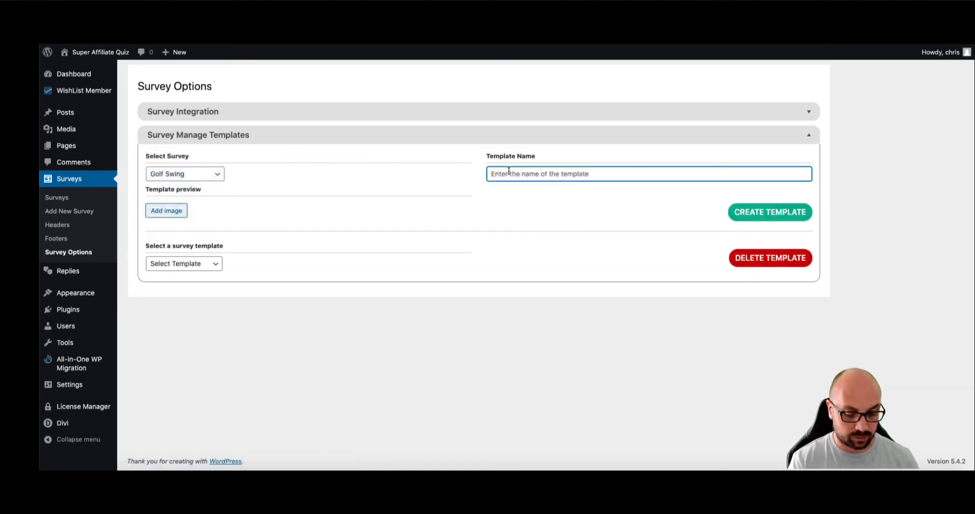
text(GolfSwing1)
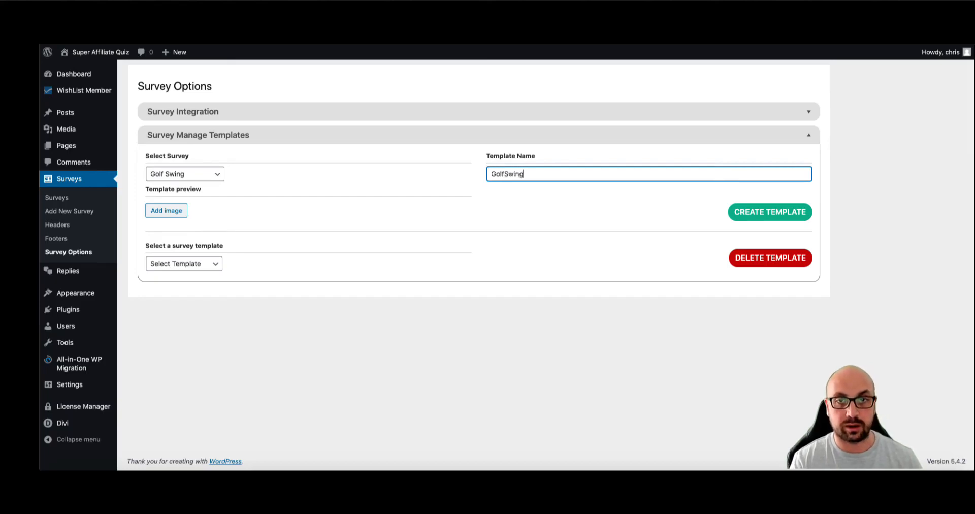
click(171, 214)
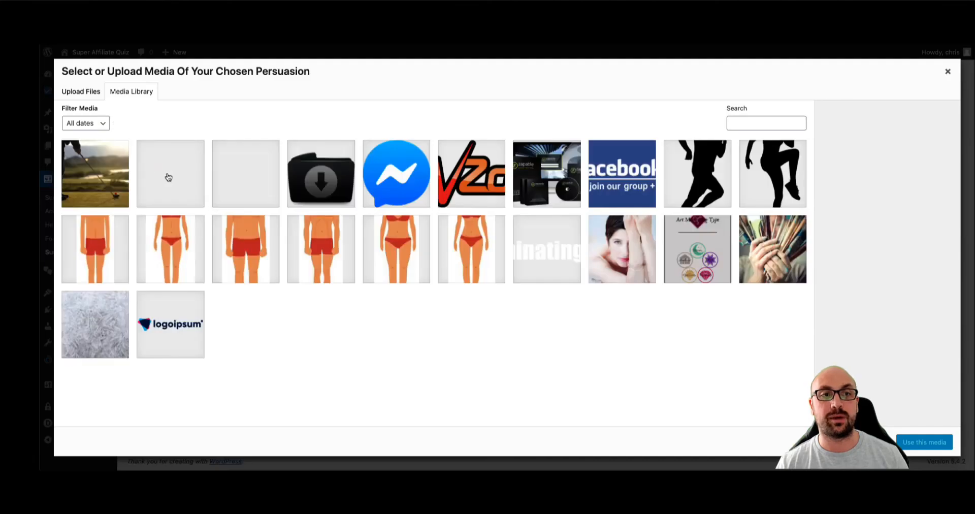
click(246, 193)
click(925, 442)
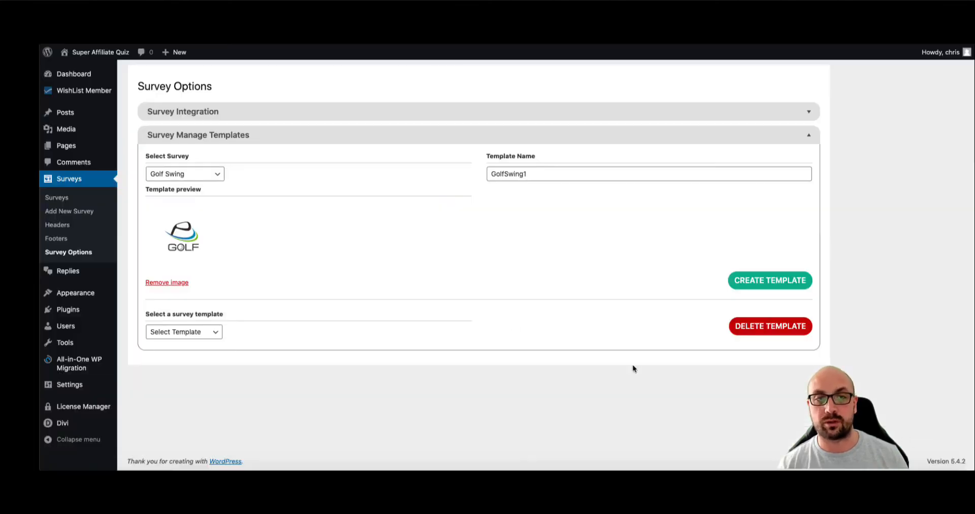
- Choose Golf Swing Affiliate from the existing templates and create the template
click(204, 333)
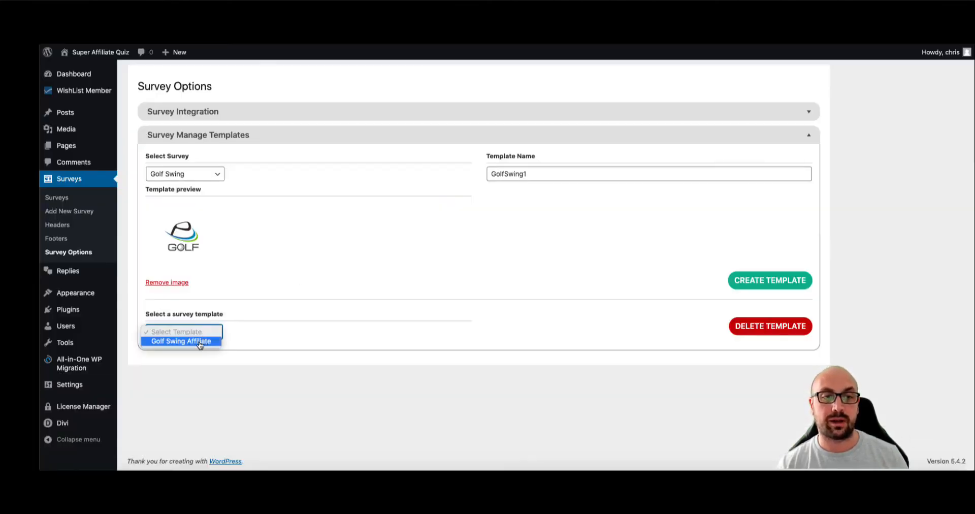
click(201, 340)
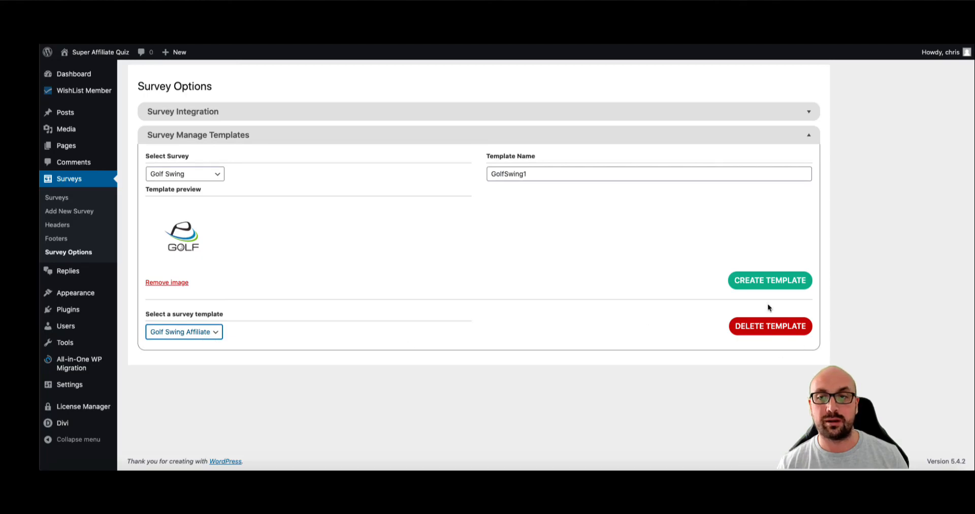
click(765, 285)
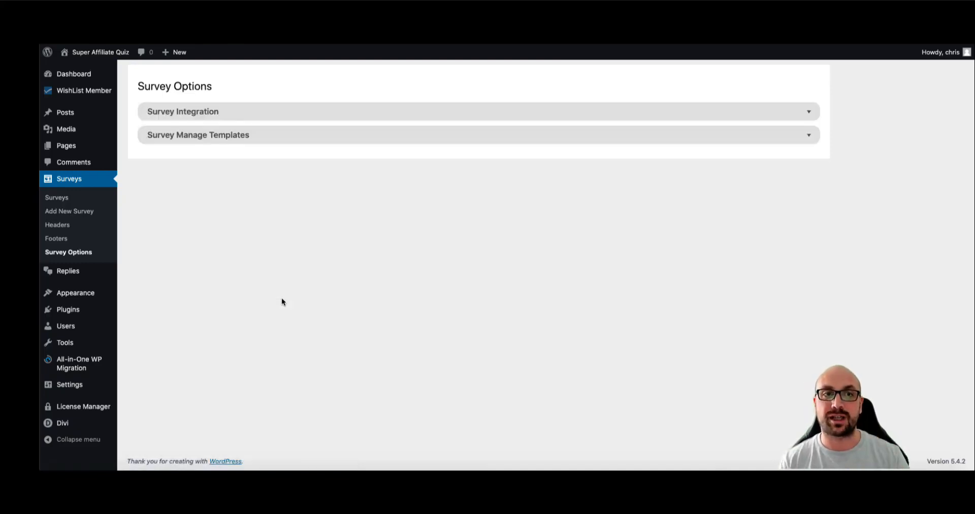
- Start a new survey from the Golf Swing Affiliate template
click(63, 210)
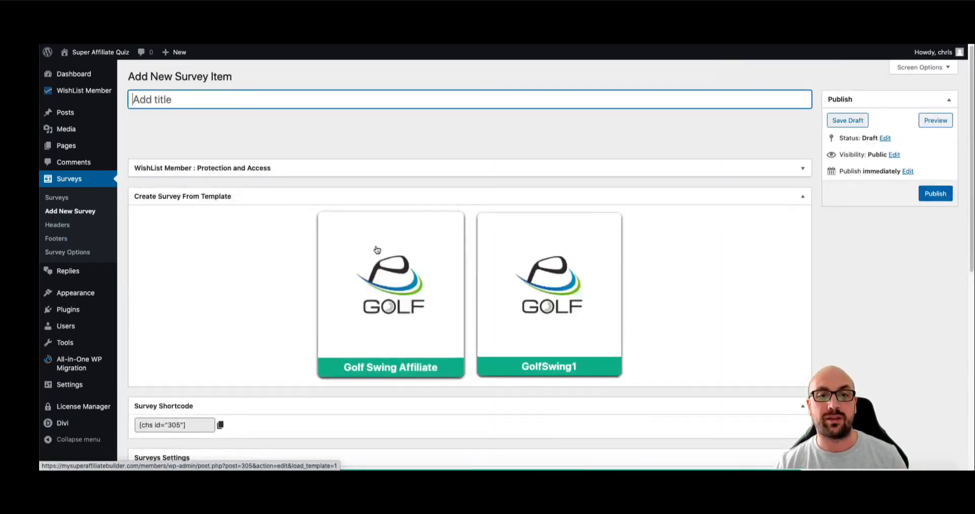
click(432, 262)
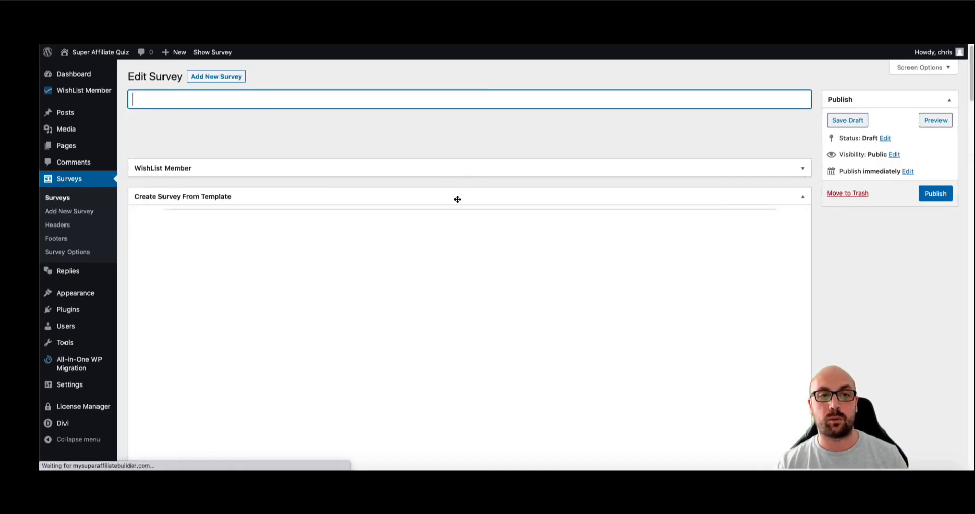
scroll(458, 201, down, 2)
scroll(461, 207, down, 10)
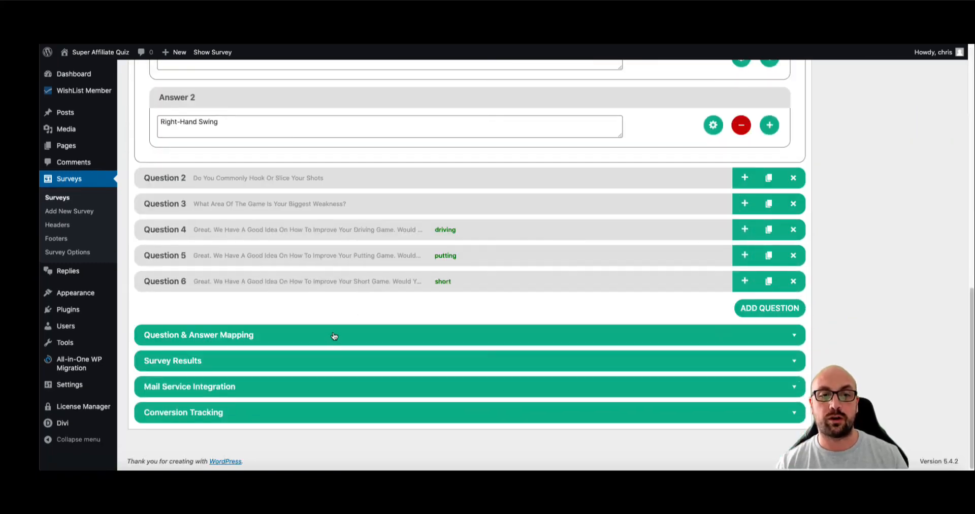
- Expand the new survey's Question & Answer Mapping to check the loaded golf questions
click(334, 337)
scroll(407, 312, down, 4)
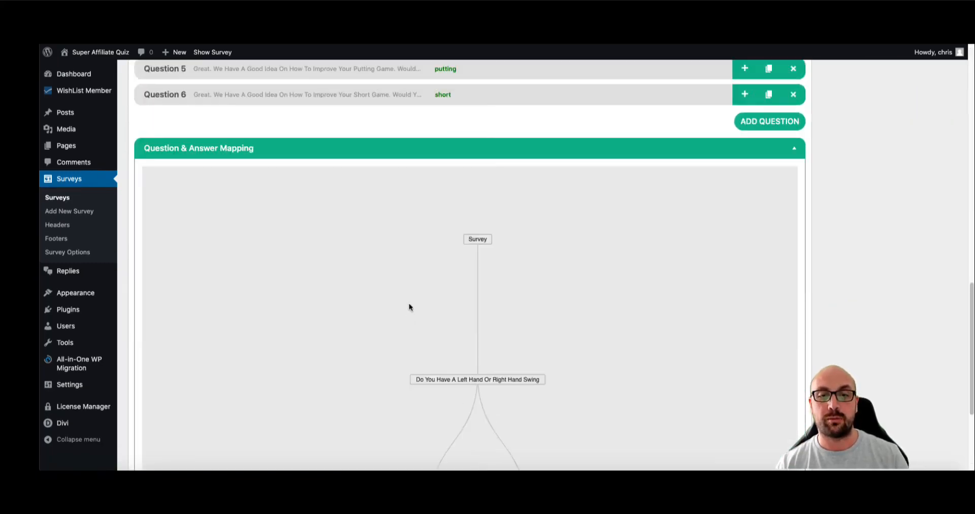
scroll(401, 193, up, 4)
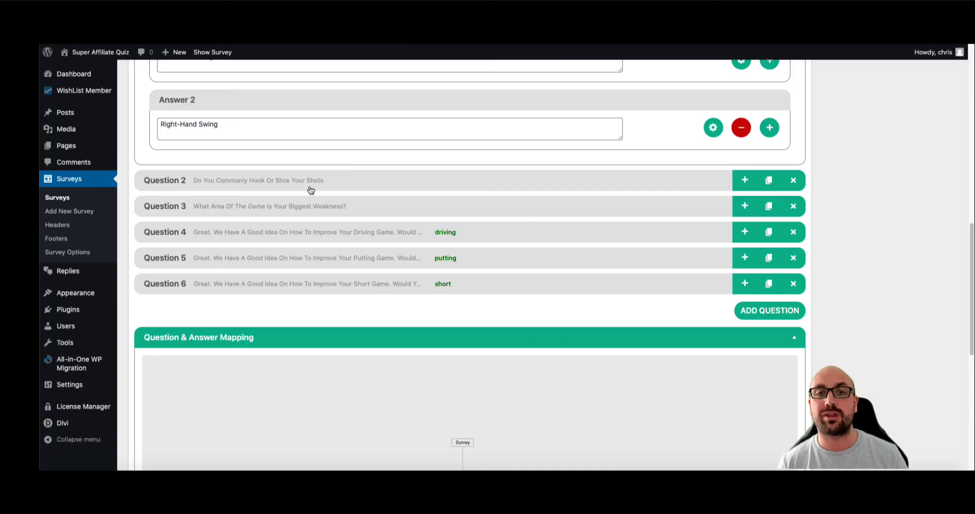
scroll(345, 165, up, 7)
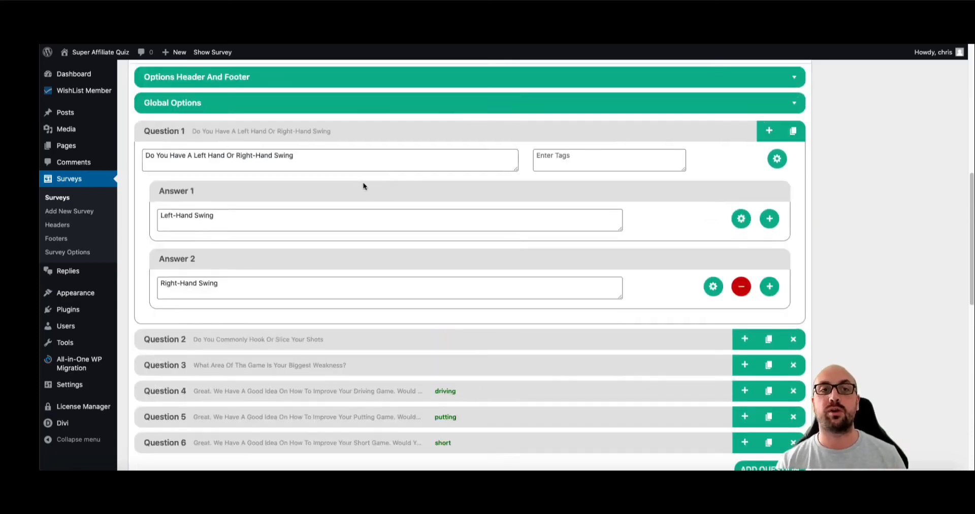